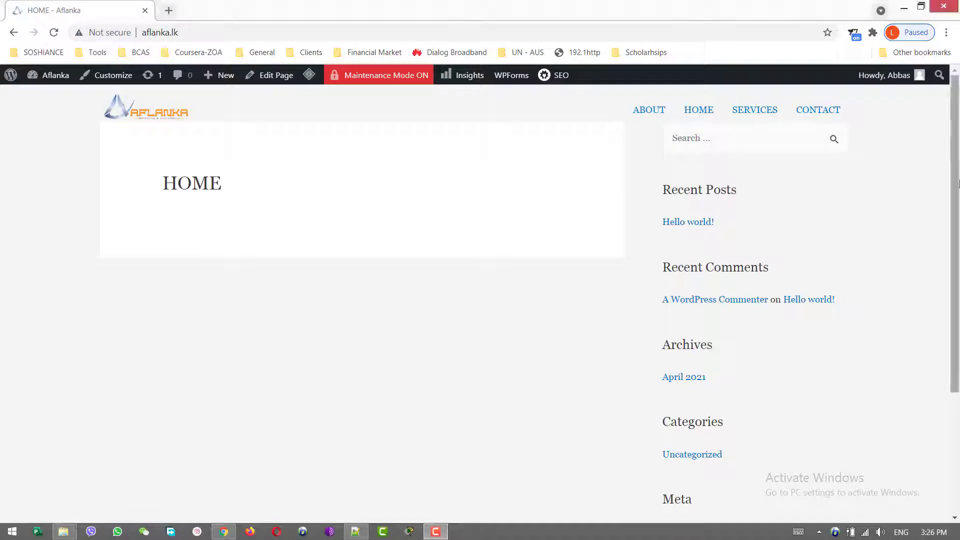
# - Open the Astra Customizer for the Aflanka home page from the admin bar
pyautogui.scroll(-1, 500, 160)
pyautogui.scroll(1, 701, 130)
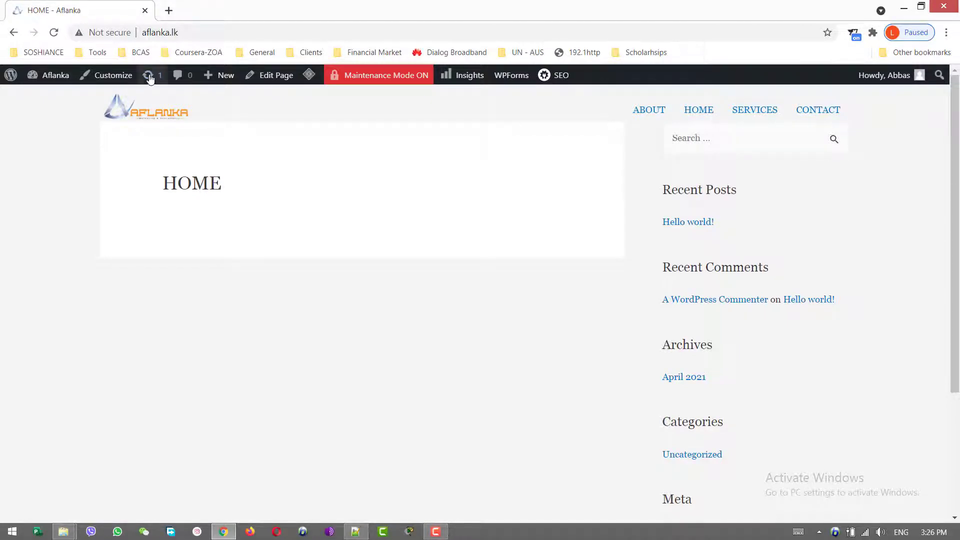
pyautogui.click(111, 76)
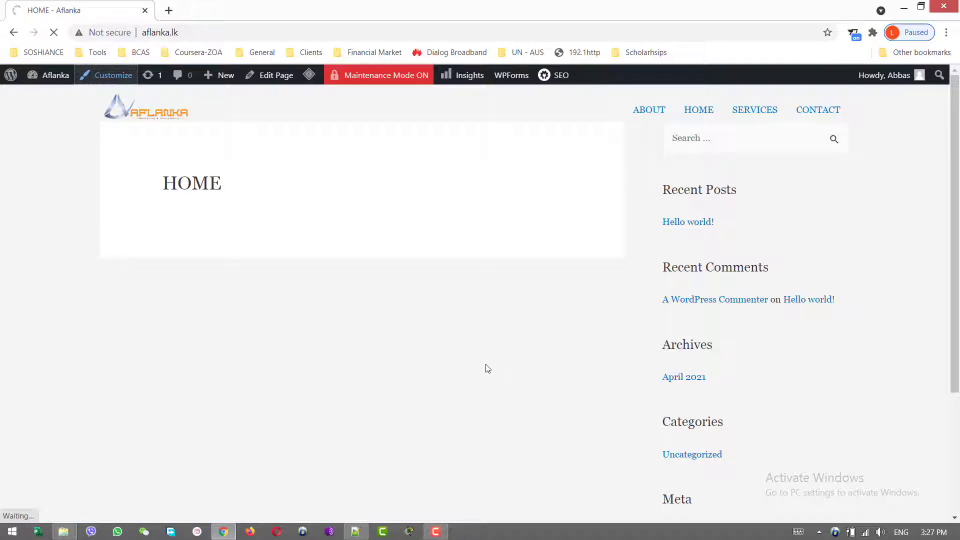
# - In the Header Builder, view the elements available for a header row without adding any
pyautogui.click(92, 261)
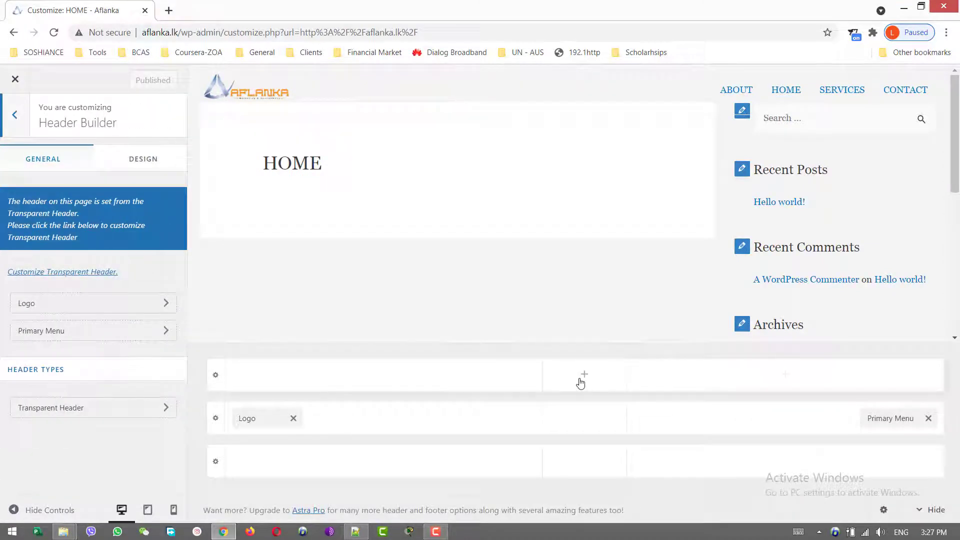
pyautogui.click(586, 420)
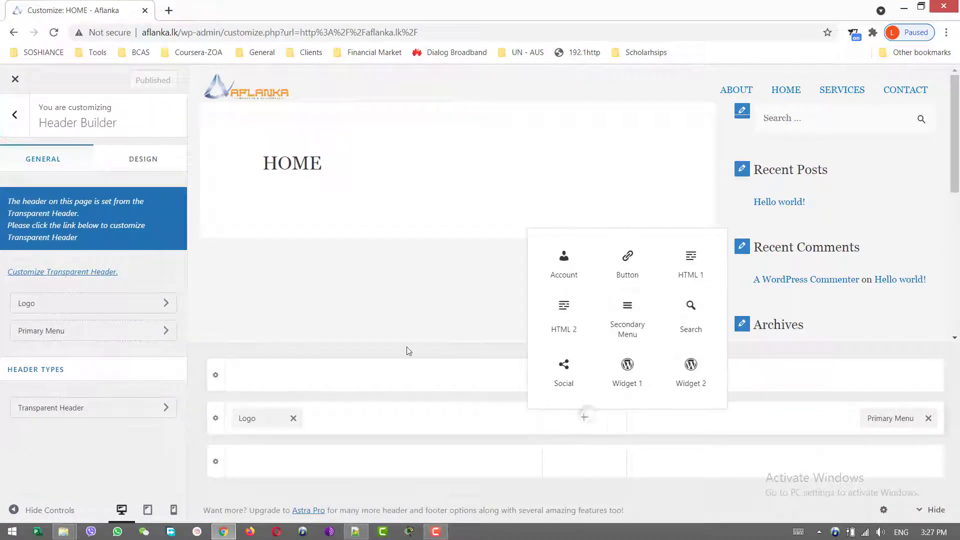
pyautogui.click(353, 297)
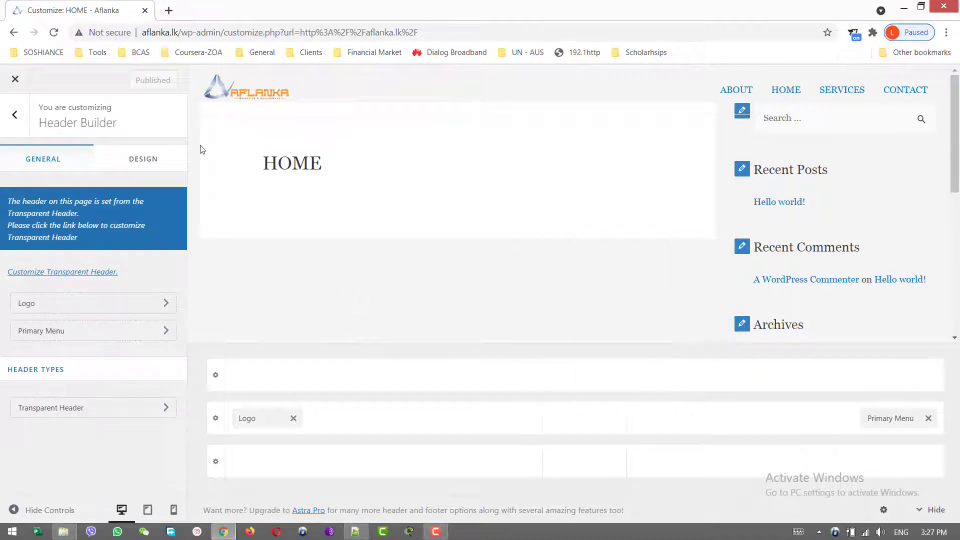
# - Leave the customizer by loading aflanka.lk in the address bar
pyautogui.click(172, 35)
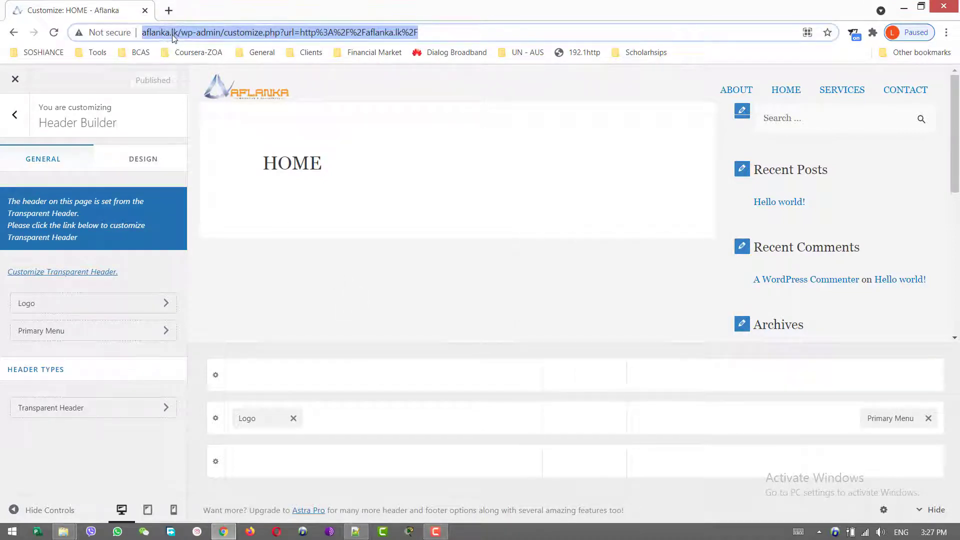
pyautogui.write('aflanka.lk')
pyautogui.press('Return')
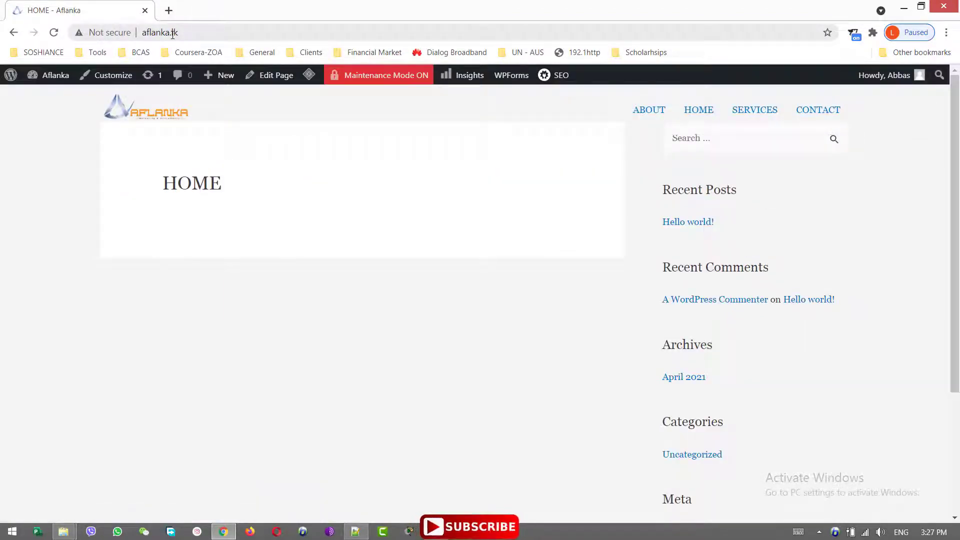
# - From the dashboard, go to Templates > Theme Builder and launch the new Theme Builder
pyautogui.moveTo(50, 76)
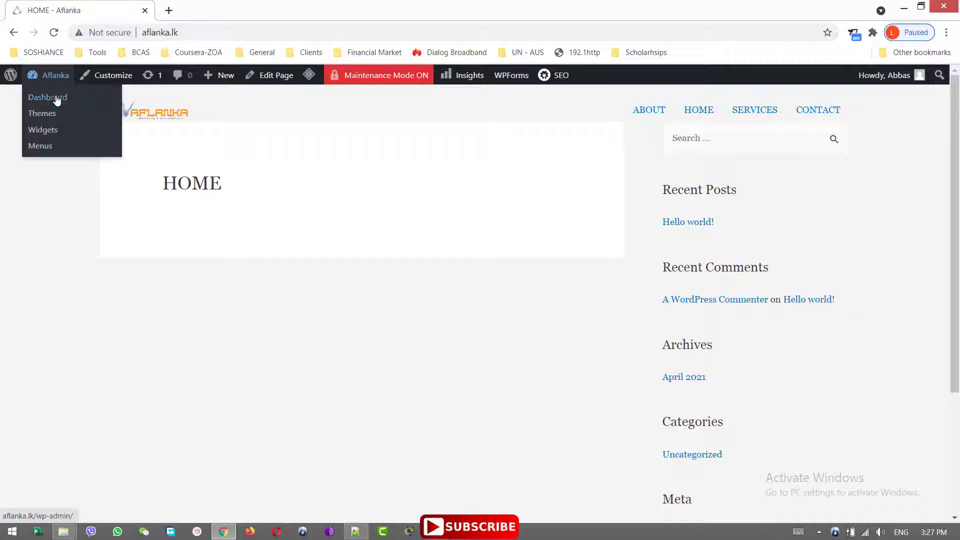
pyautogui.click(57, 98)
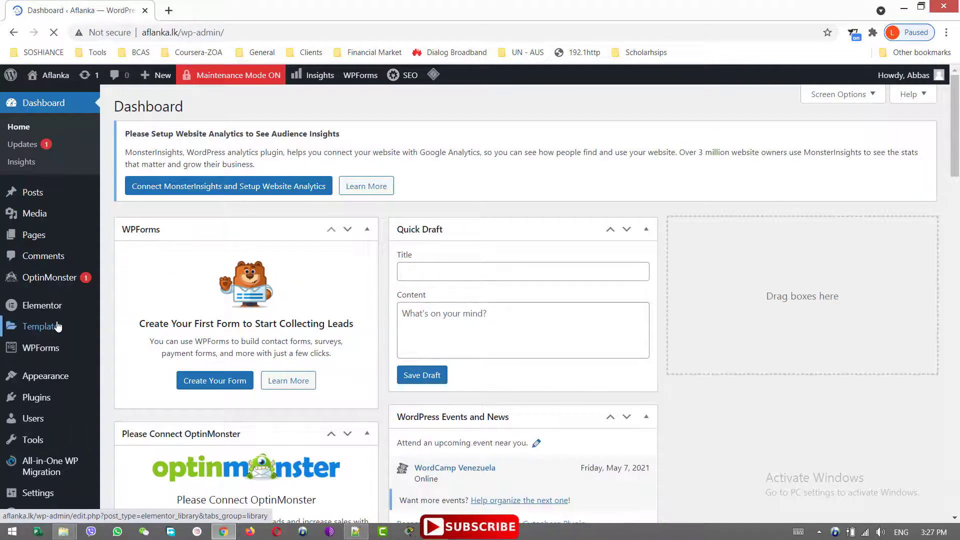
pyautogui.moveTo(58, 326)
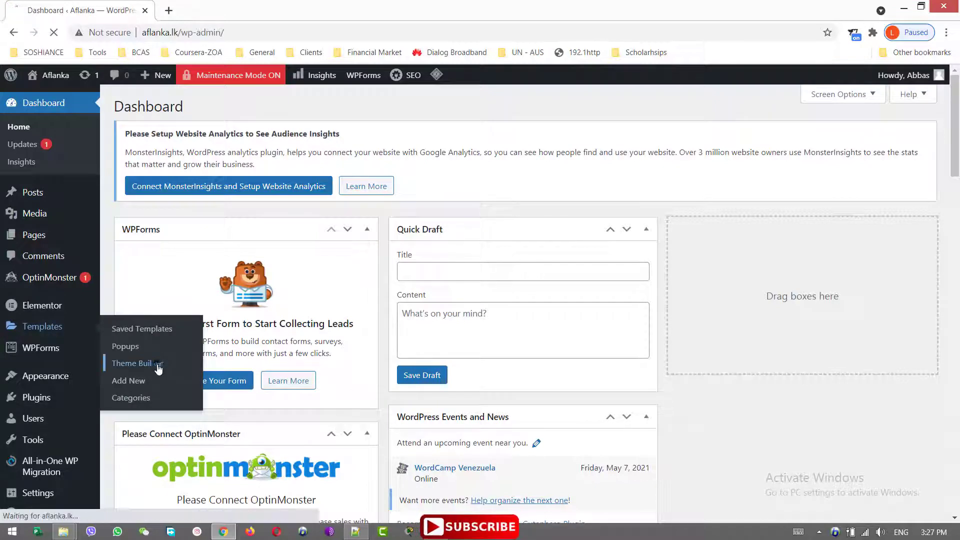
pyautogui.click(159, 369)
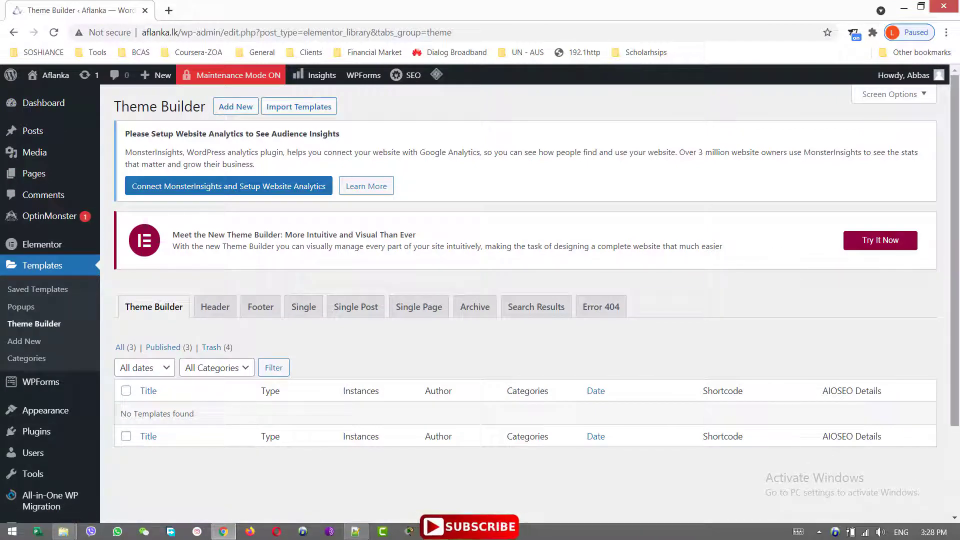
pyautogui.click(888, 241)
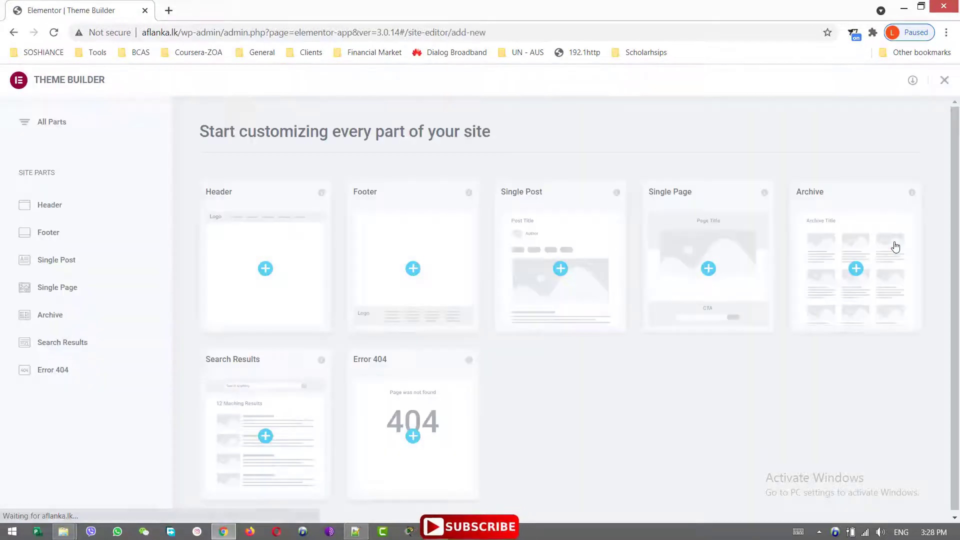
# - Add a new Header template, browse the library blocks, then close the library to start blank
pyautogui.click(55, 206)
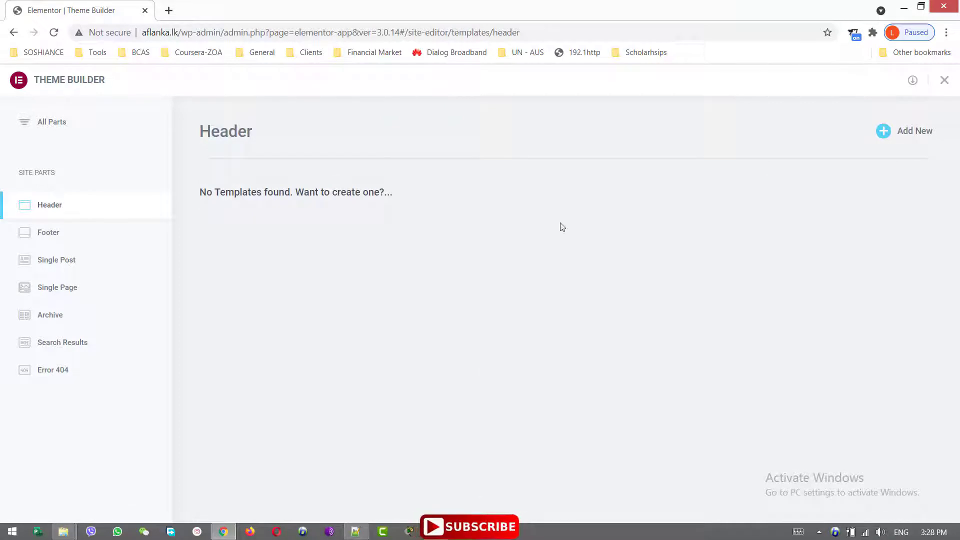
pyautogui.click(916, 136)
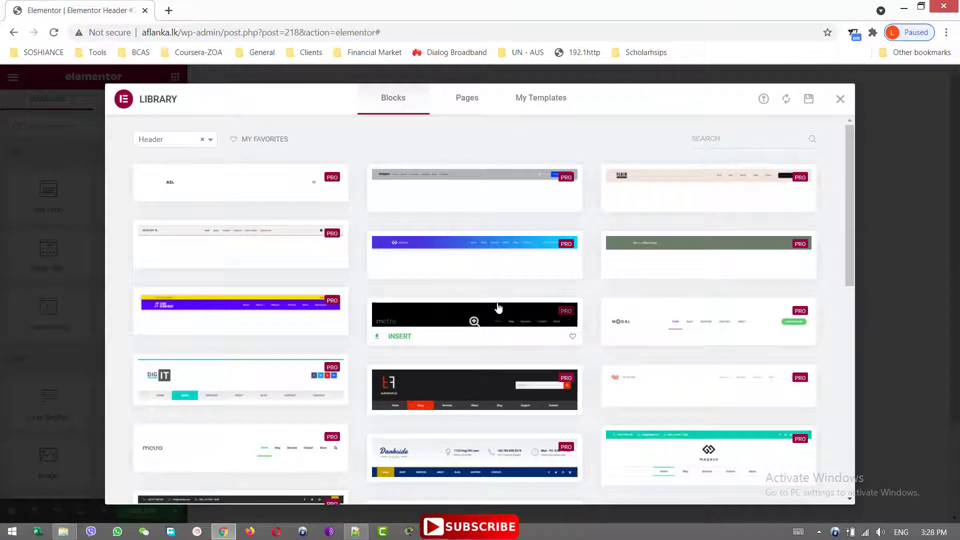
pyautogui.scroll(-1, 850, 232)
pyautogui.moveTo(859, 270); pyautogui.dragTo(862, 443)
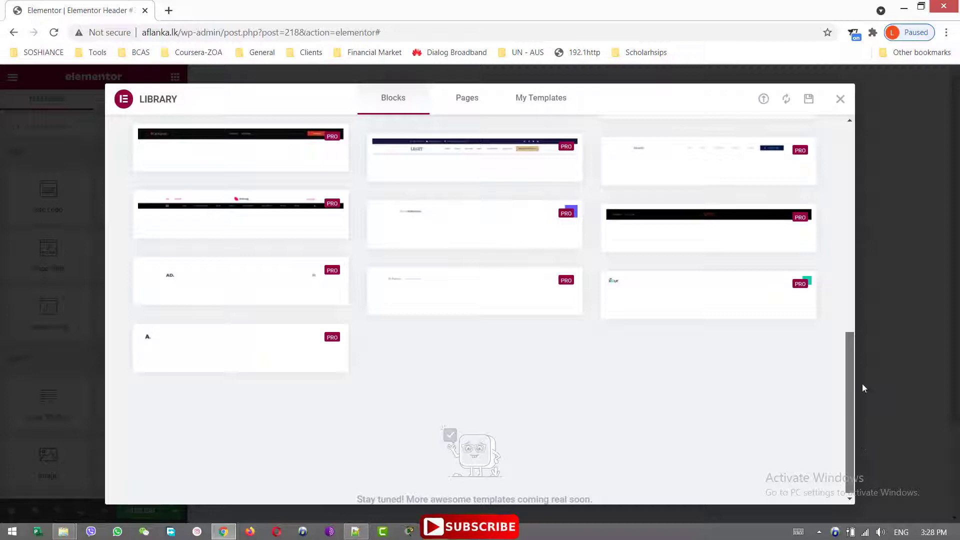
pyautogui.moveTo(850, 383); pyautogui.dragTo(884, 190)
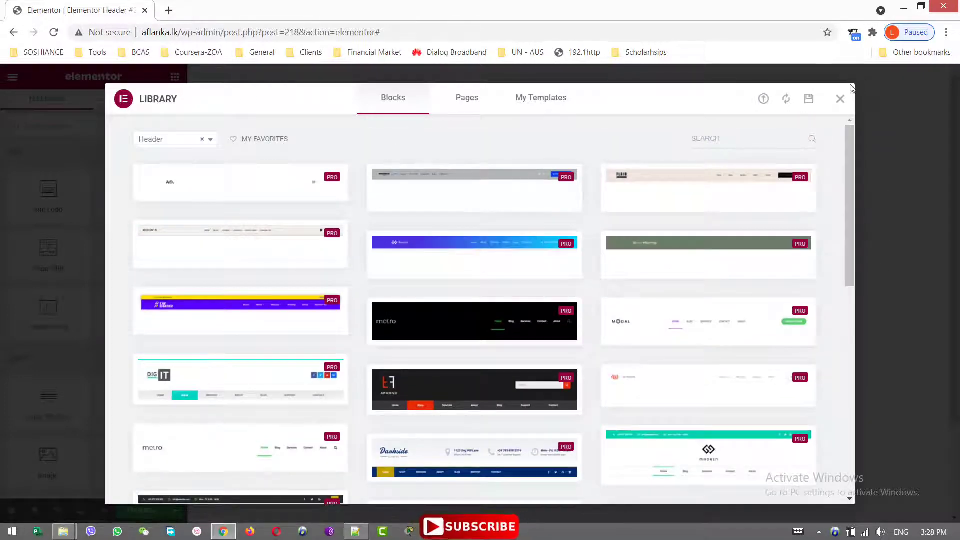
pyautogui.click(840, 99)
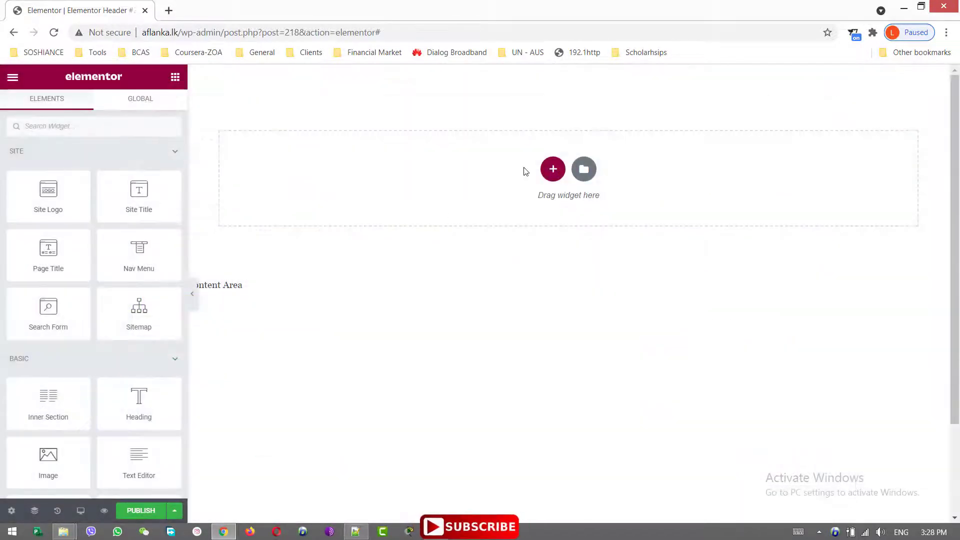
# - Add a two-column section to the header and set the first column width to 20%
pyautogui.click(553, 169)
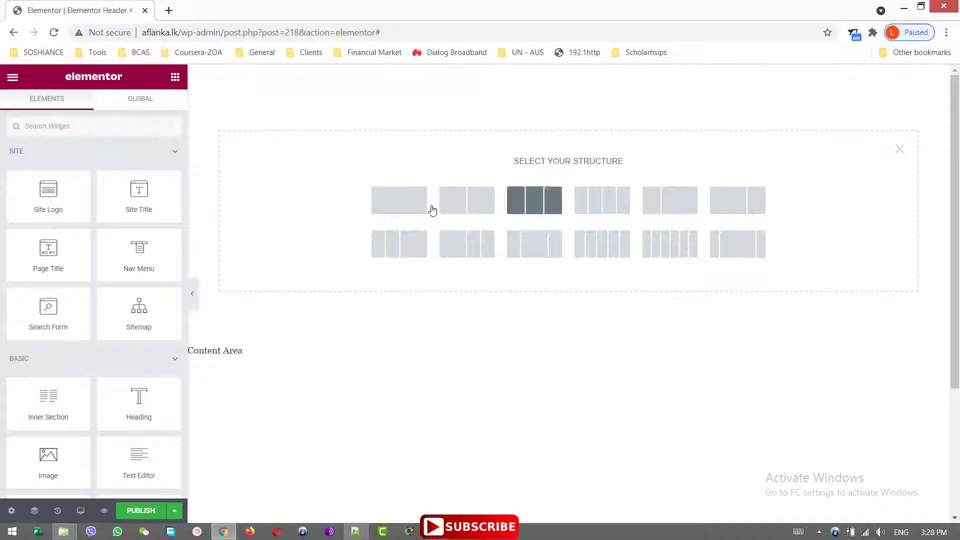
pyautogui.click(481, 205)
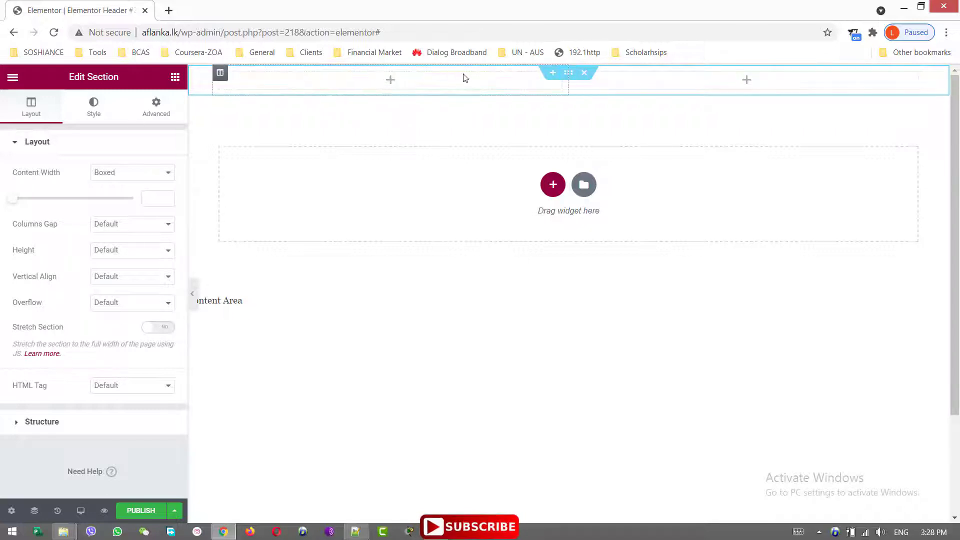
pyautogui.click(393, 81)
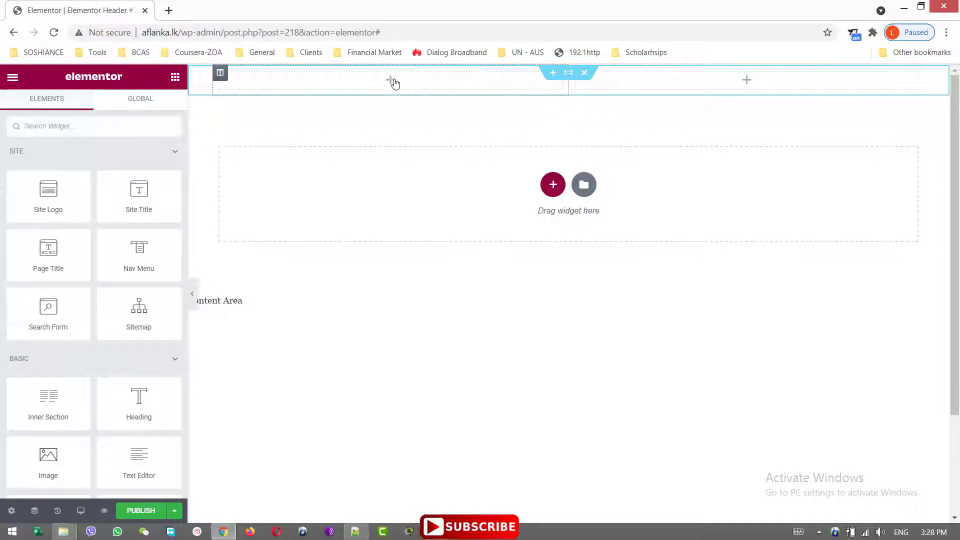
pyautogui.click(220, 73)
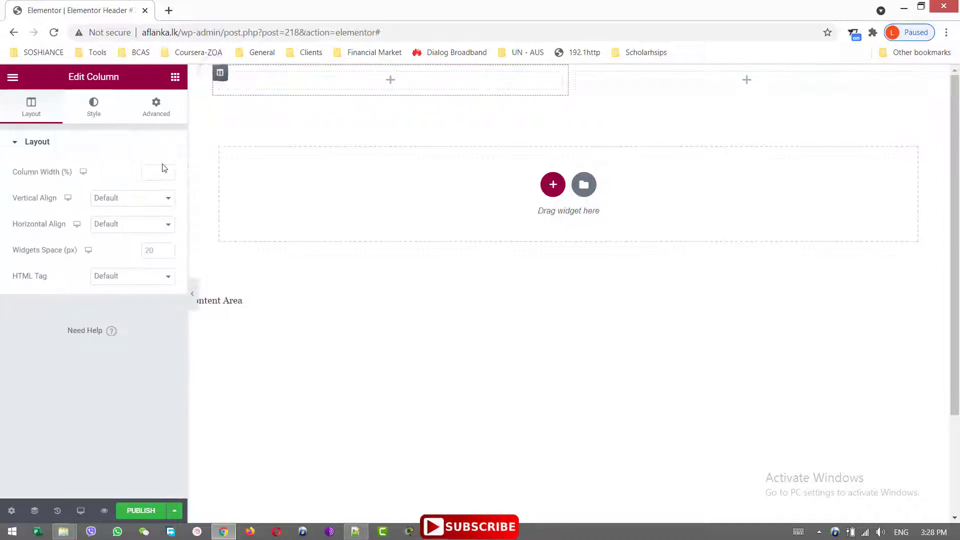
pyautogui.click(153, 173)
pyautogui.write('20')
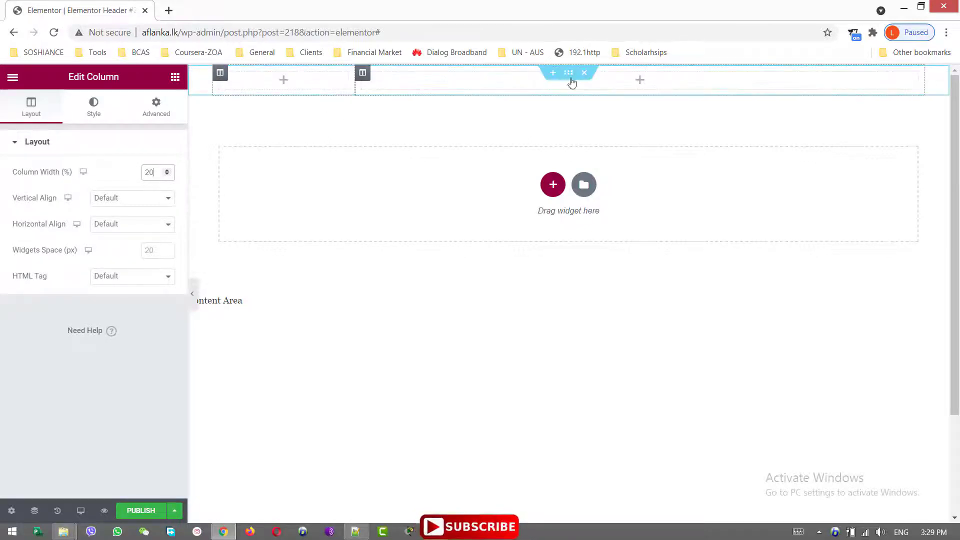
pyautogui.click(397, 78)
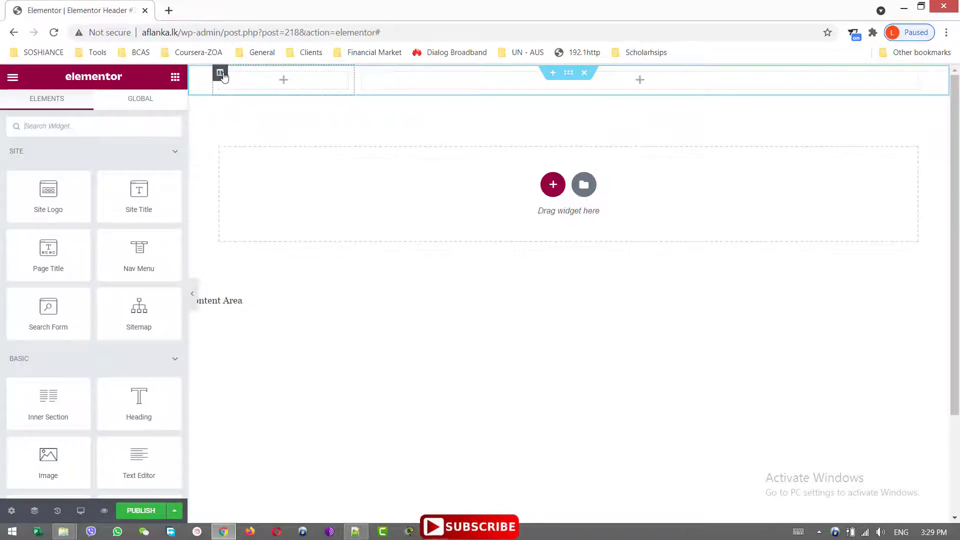
# - Set Vertical Align to Middle on both header columns
pyautogui.click(220, 73)
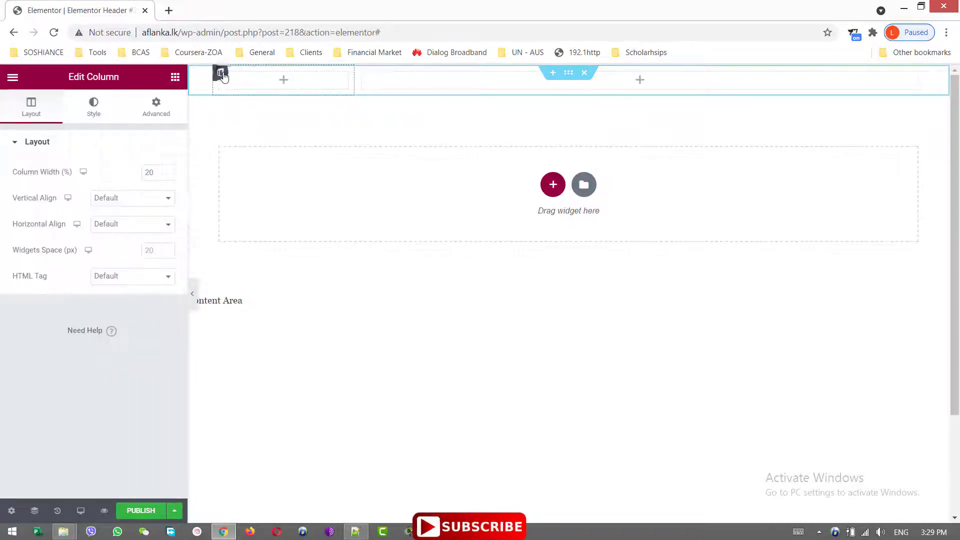
pyautogui.click(115, 200)
pyautogui.click(115, 264)
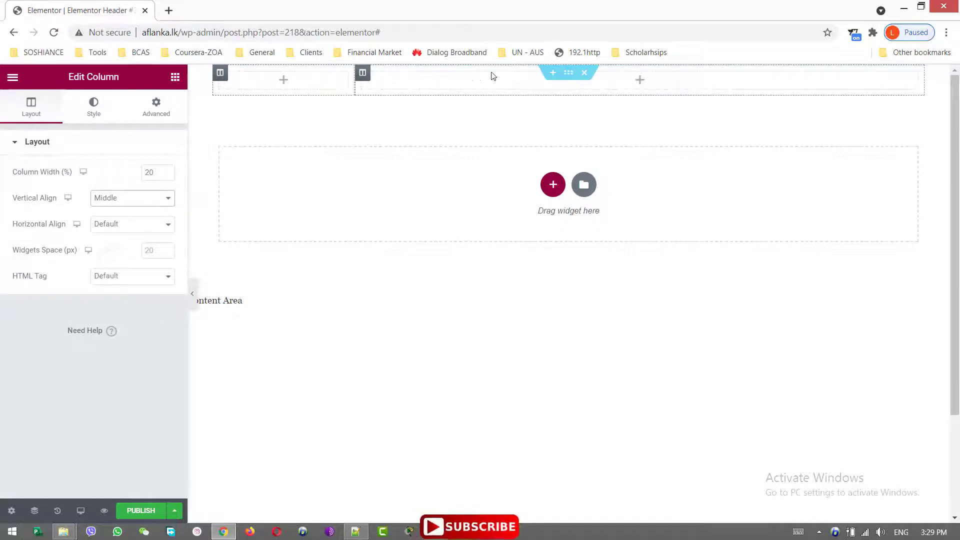
pyautogui.click(363, 74)
pyautogui.click(116, 198)
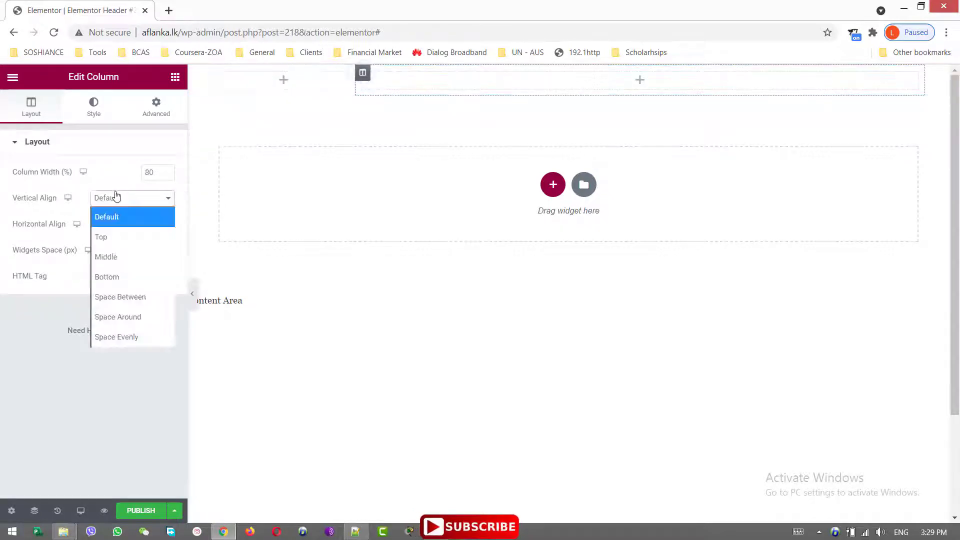
pyautogui.click(124, 256)
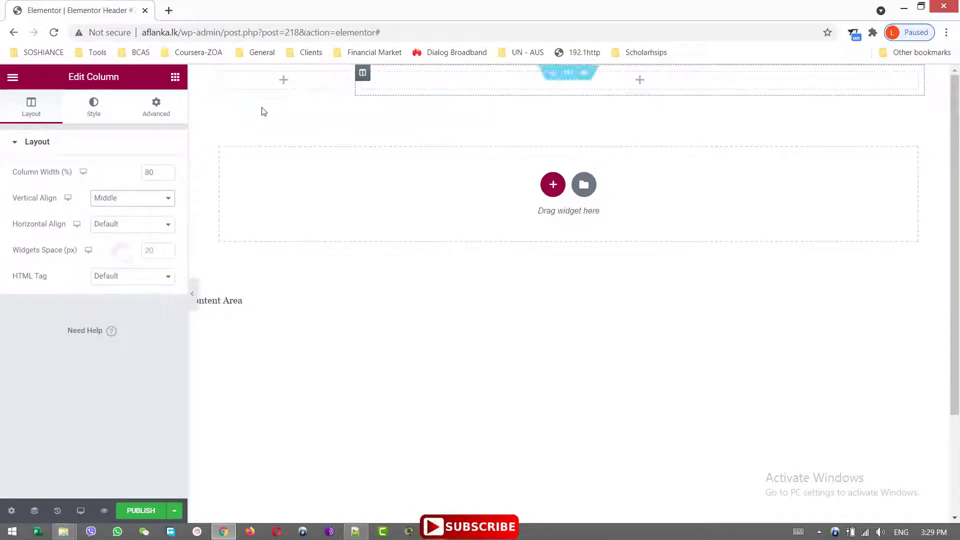
pyautogui.click(283, 81)
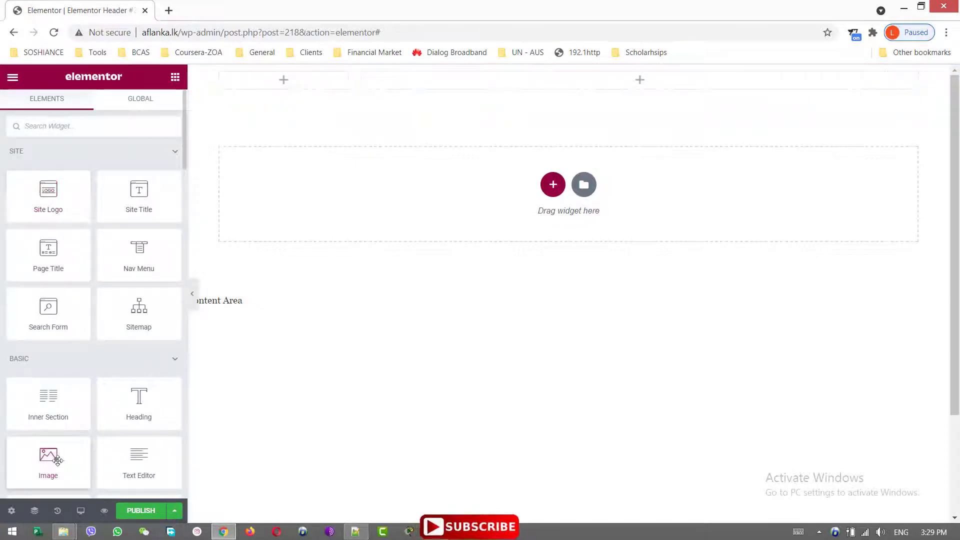
# - Place an Image widget with the cropped-Aflanka.png logo at Full size, aligned left
pyautogui.moveTo(48, 455); pyautogui.dragTo(280, 79)
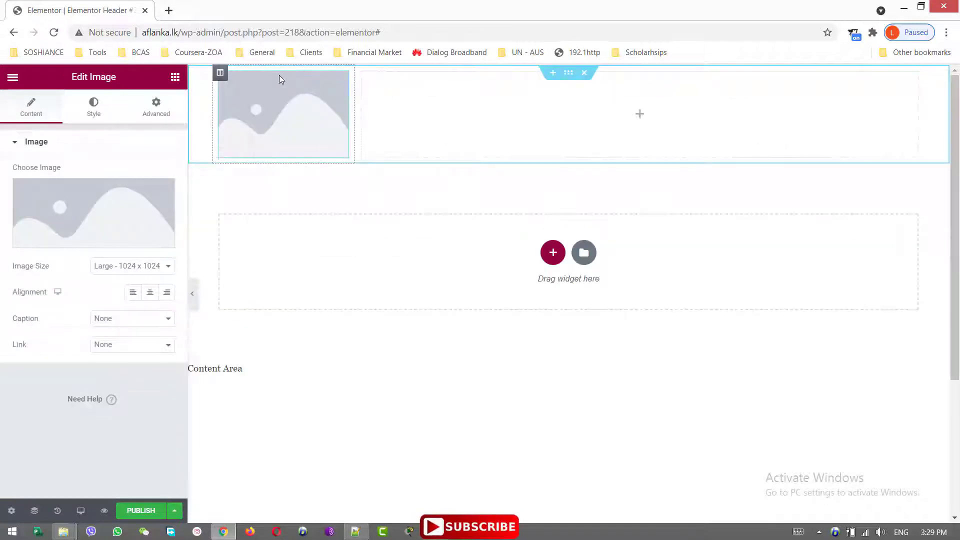
pyautogui.click(108, 214)
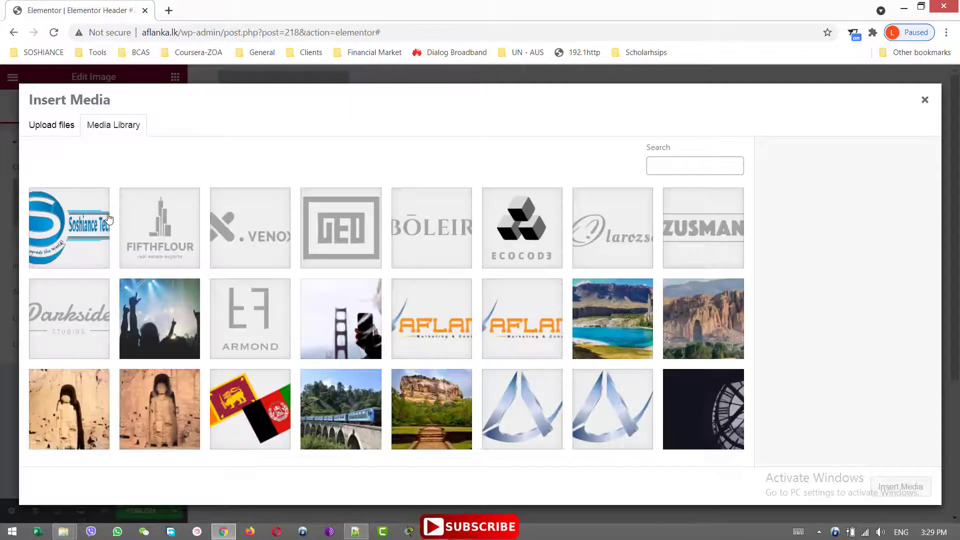
pyautogui.click(451, 343)
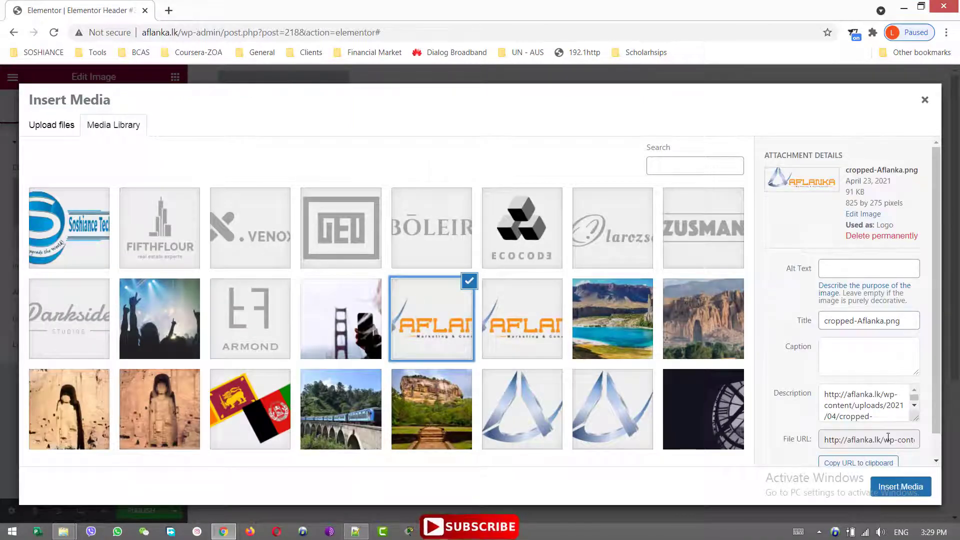
pyautogui.click(915, 497)
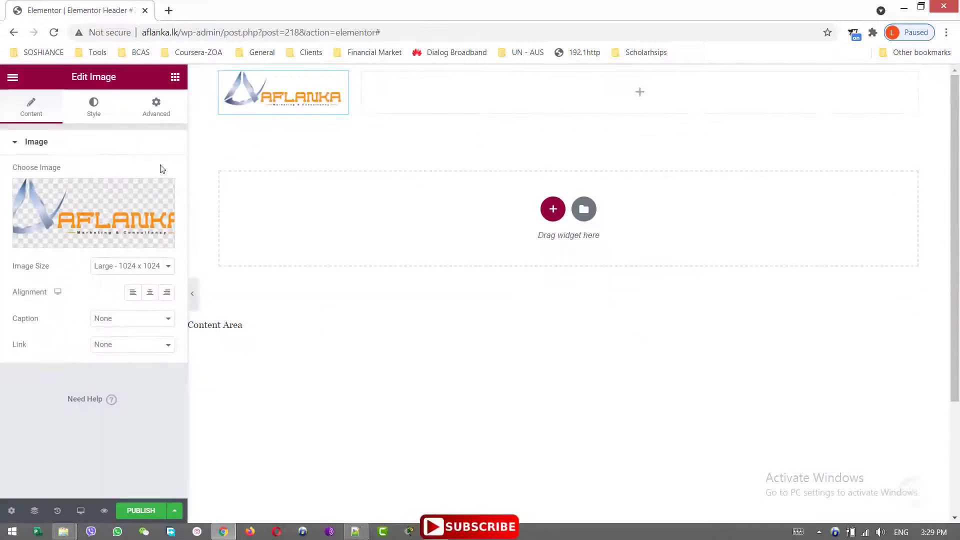
pyautogui.click(122, 266)
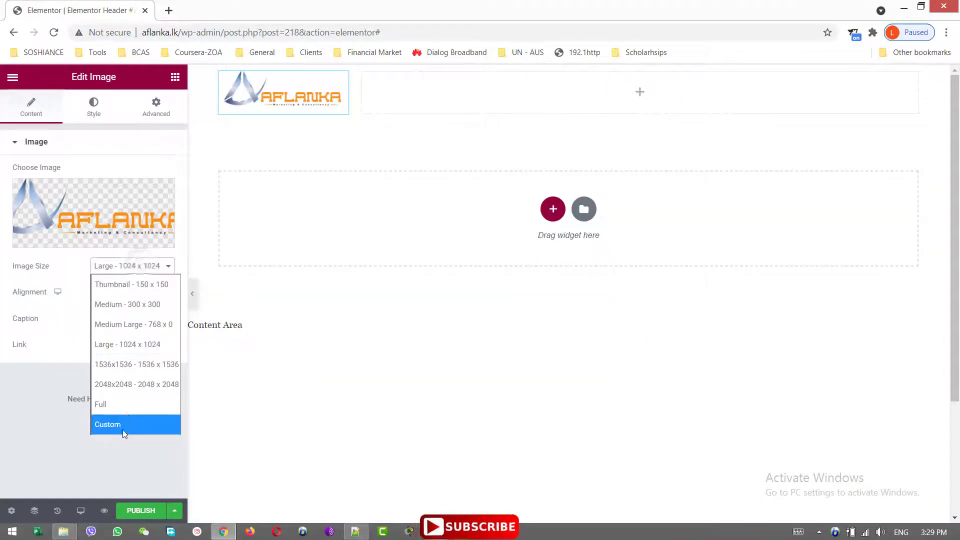
pyautogui.click(127, 403)
pyautogui.click(132, 292)
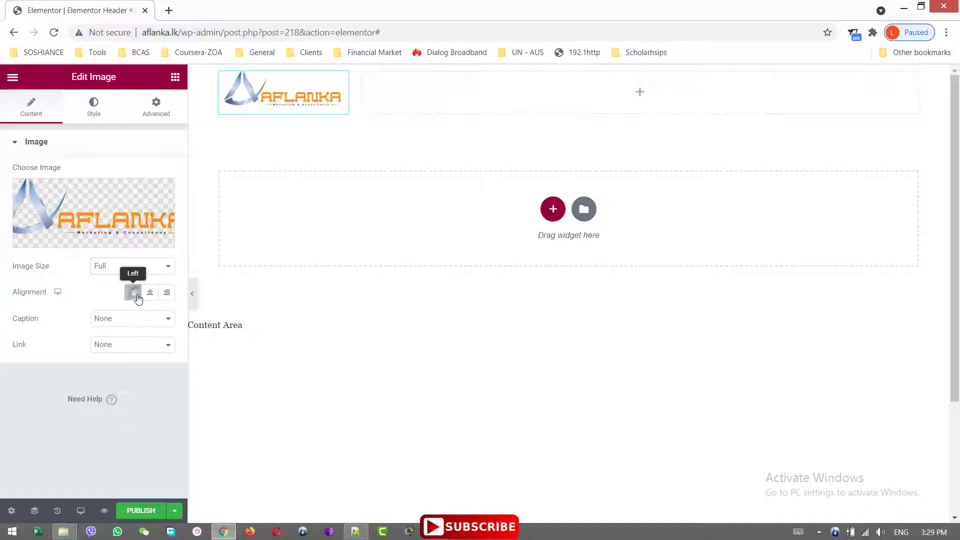
pyautogui.click(102, 114)
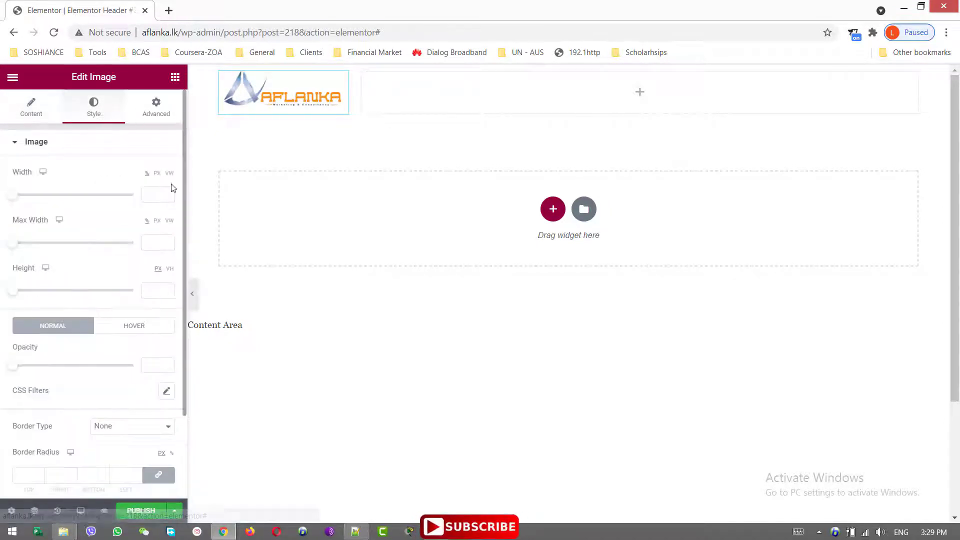
pyautogui.click(158, 199)
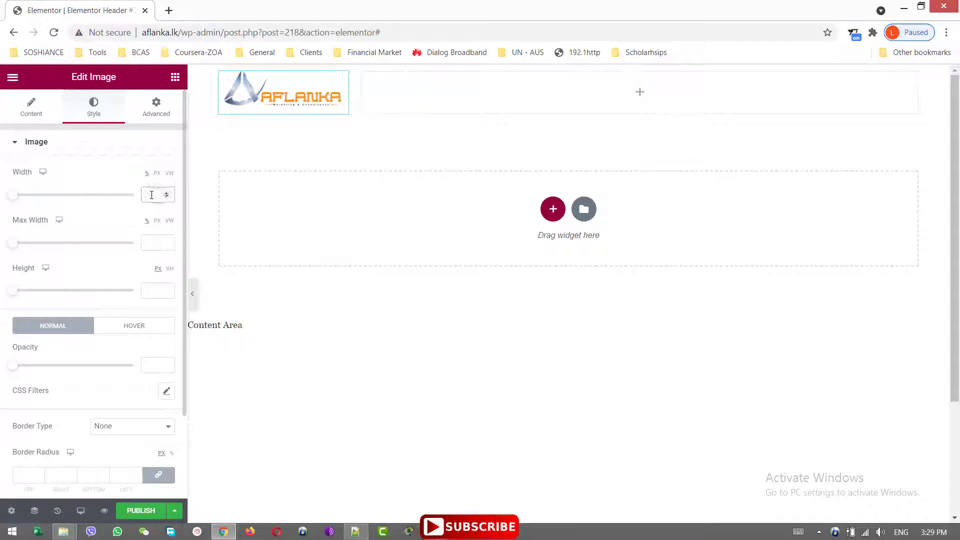
# - Add a right-aligned Nav Menu using Main_Menu, with a full-width, centred mobile dropdown
pyautogui.scroll(-3, 113, 315)
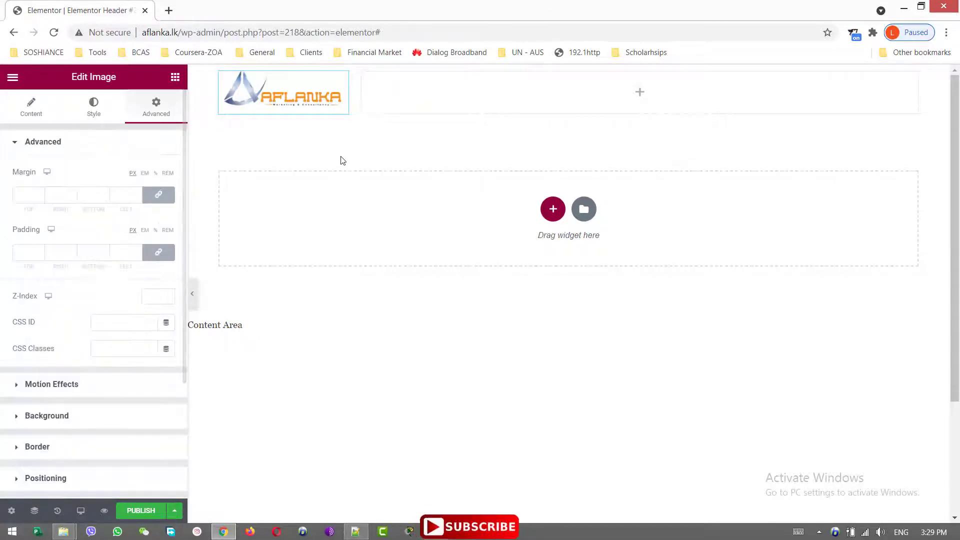
pyautogui.click(640, 94)
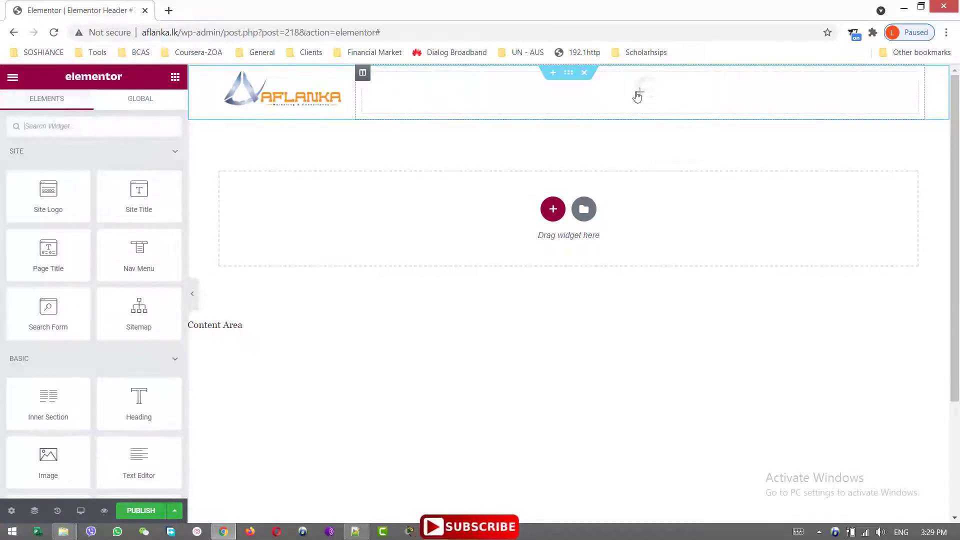
pyautogui.moveTo(139, 252); pyautogui.dragTo(670, 100)
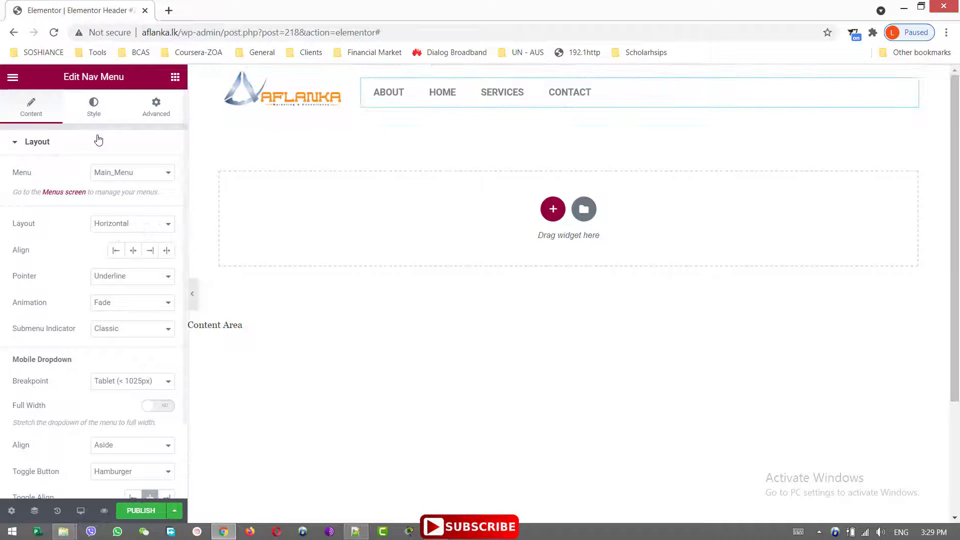
pyautogui.click(134, 176)
pyautogui.click(135, 180)
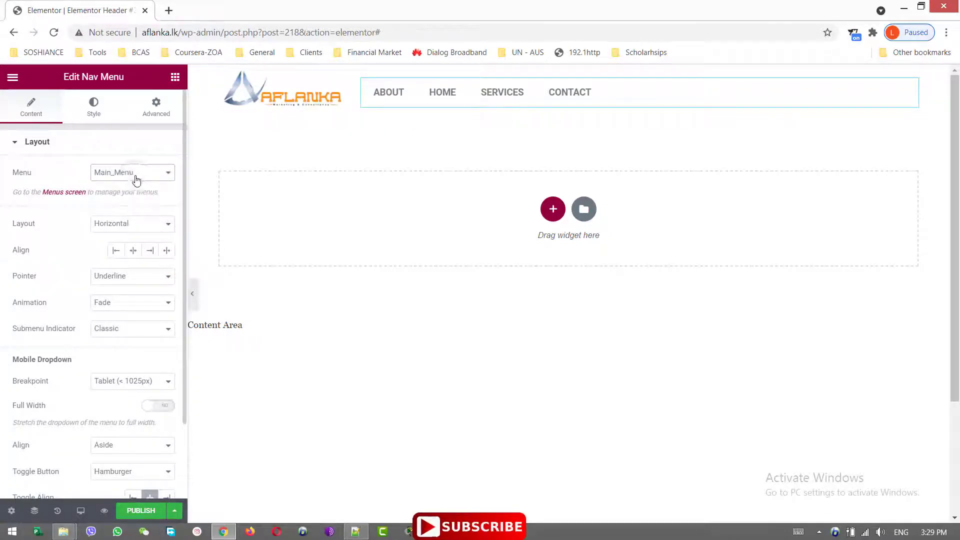
pyautogui.click(150, 251)
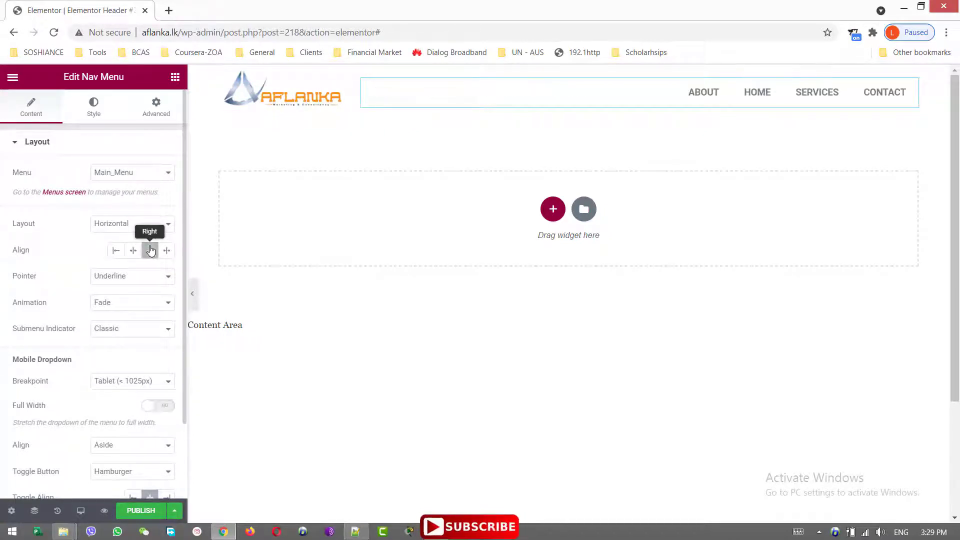
pyautogui.scroll(-2, 164, 426)
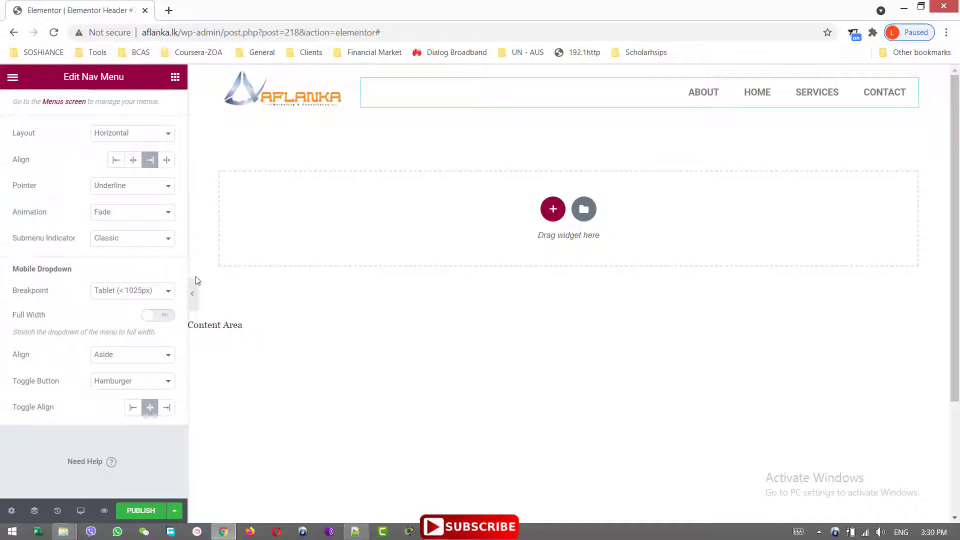
pyautogui.click(168, 315)
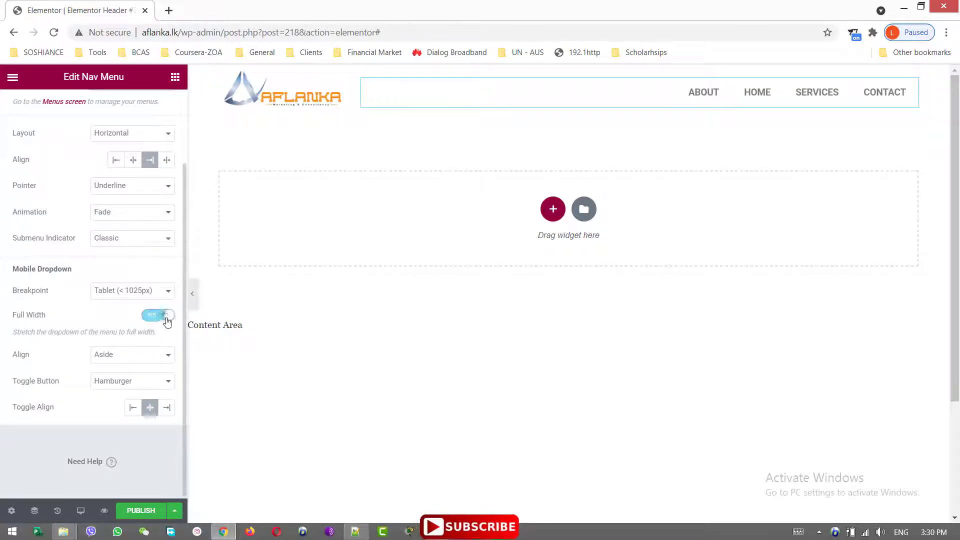
pyautogui.click(154, 364)
pyautogui.click(129, 391)
pyautogui.scroll(2, 126, 314)
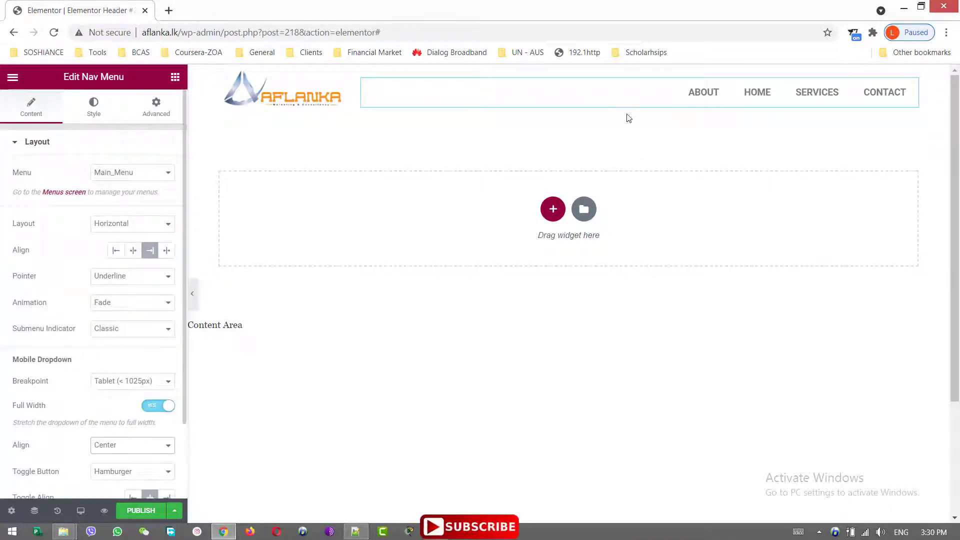
# - Style the menu links with the Georgia font and pale grey #F0F0F0 text colour
pyautogui.click(88, 104)
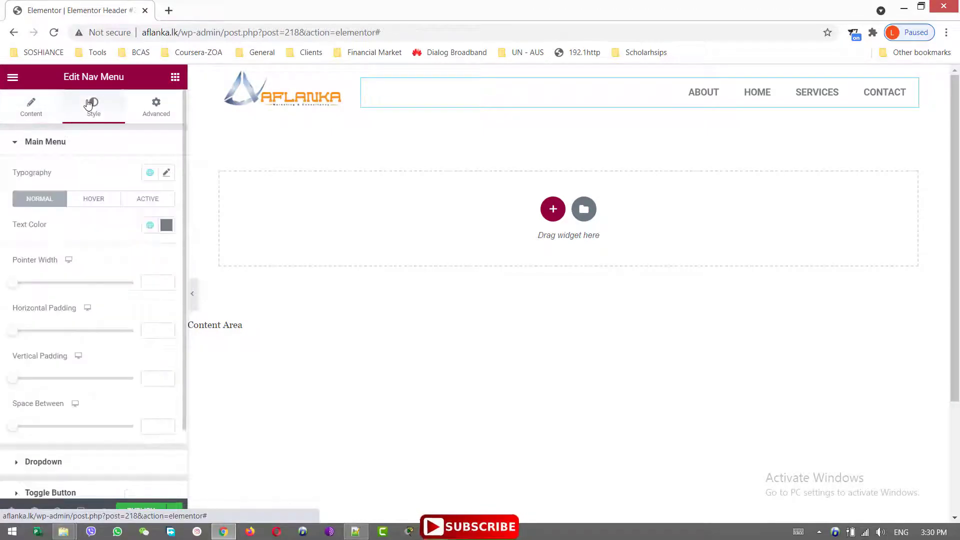
pyautogui.click(167, 173)
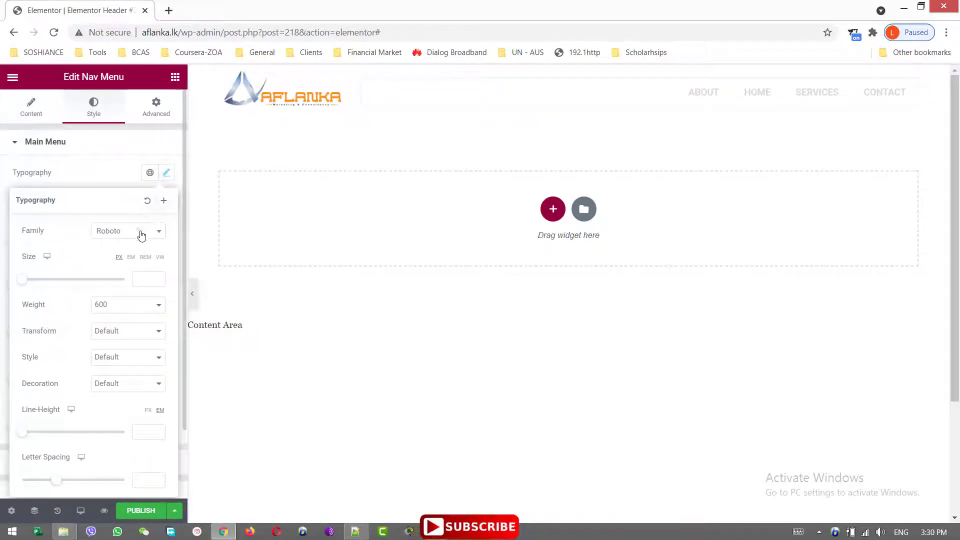
pyautogui.click(140, 233)
pyautogui.write('geo')
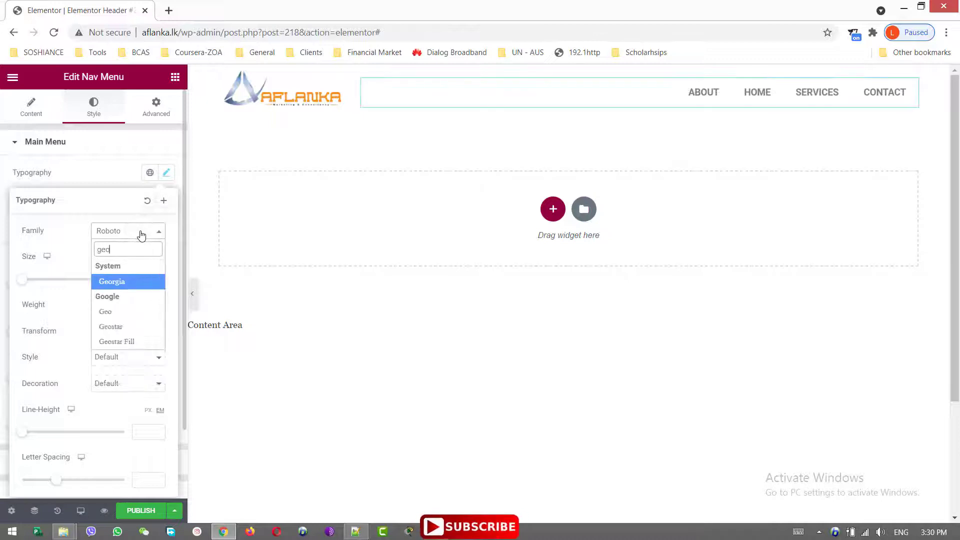
pyautogui.click(143, 283)
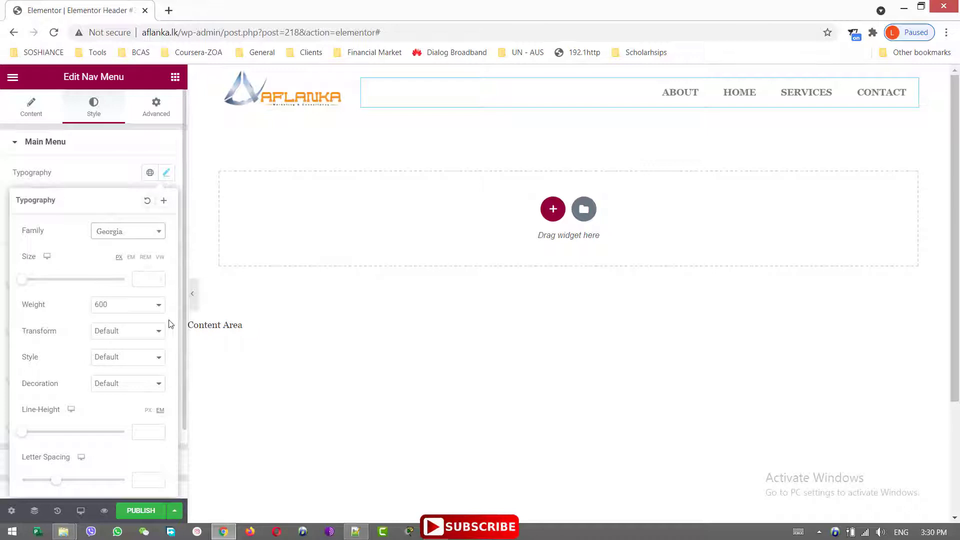
pyautogui.scroll(-2, 111, 472)
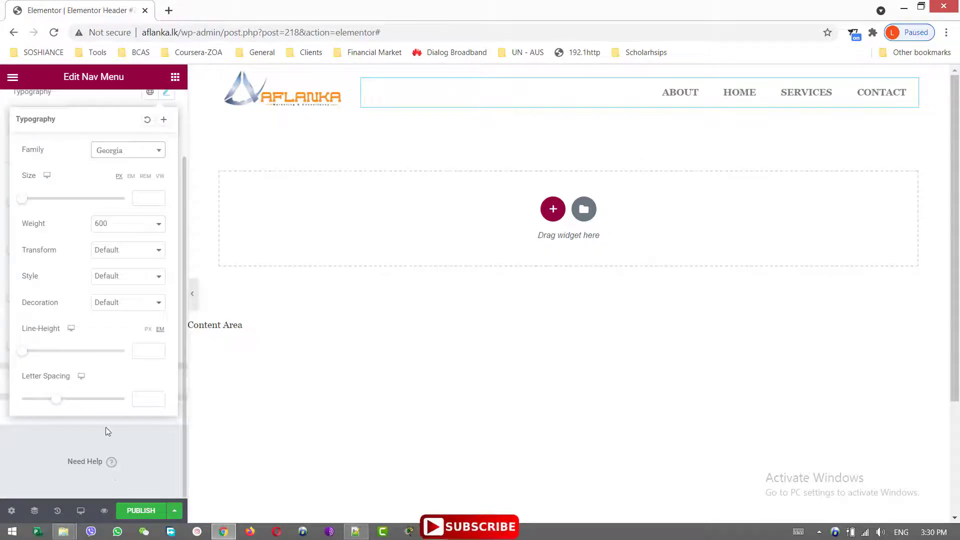
pyautogui.scroll(2, 81, 377)
pyautogui.click(107, 175)
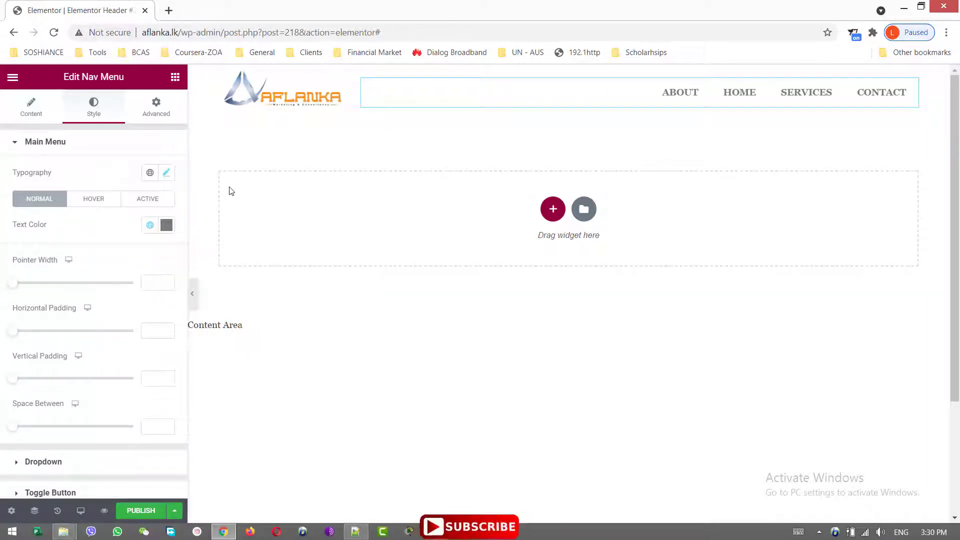
pyautogui.click(167, 225)
pyautogui.moveTo(56, 281); pyautogui.dragTo(2, 281)
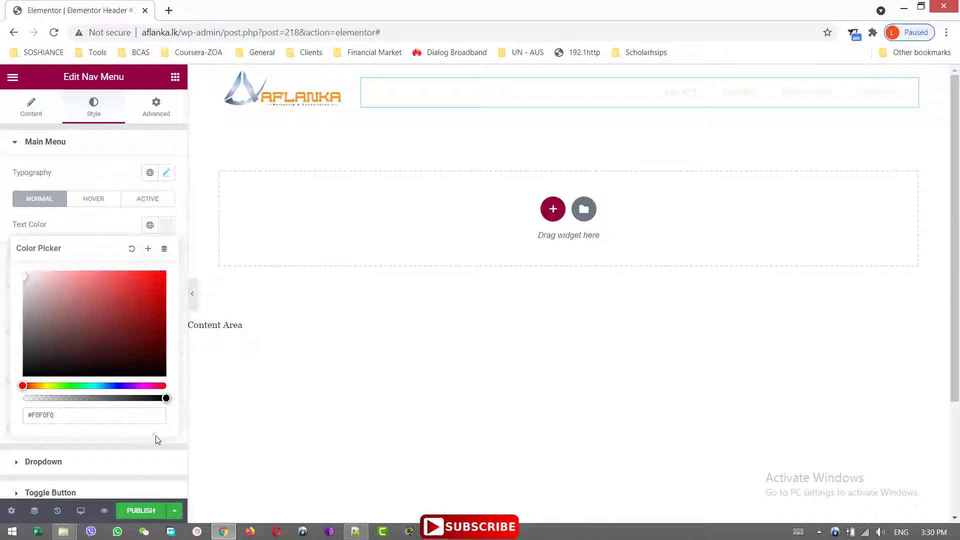
pyautogui.click(87, 223)
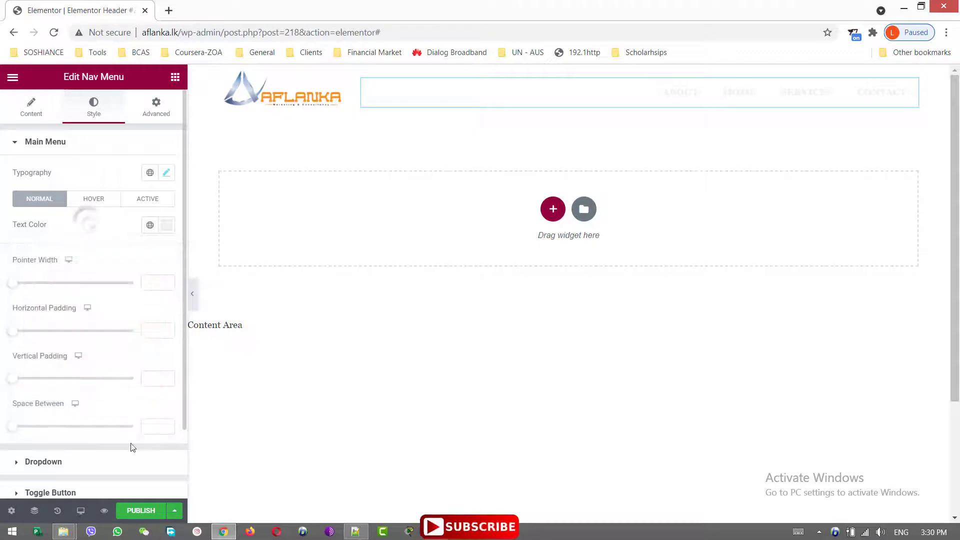
# - Publish the header with the display condition Include Entire Site, then open a new tab
pyautogui.click(140, 510)
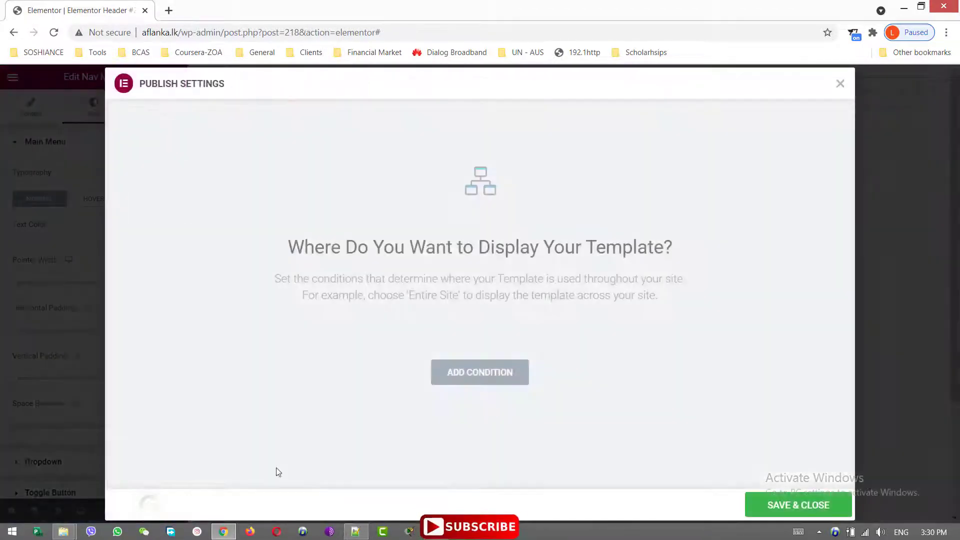
pyautogui.click(481, 372)
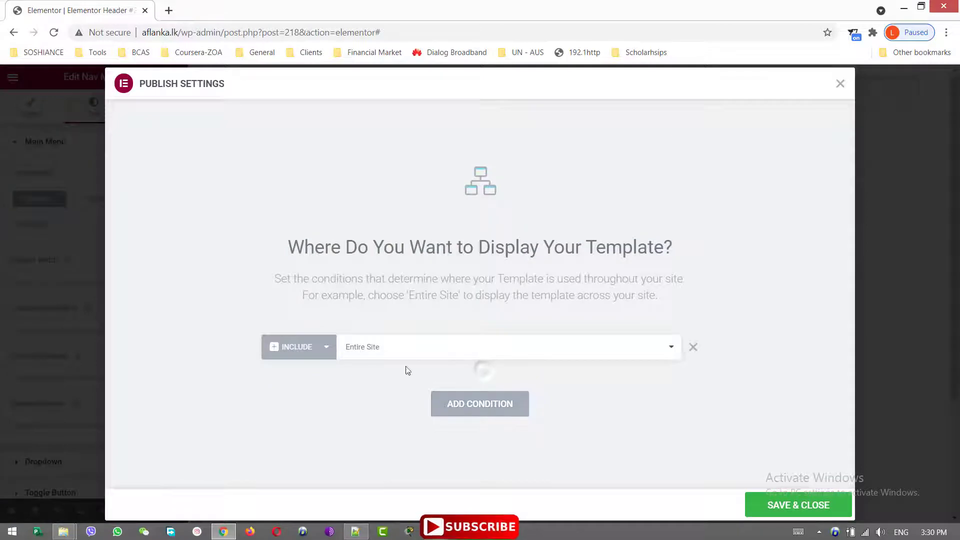
pyautogui.click(816, 513)
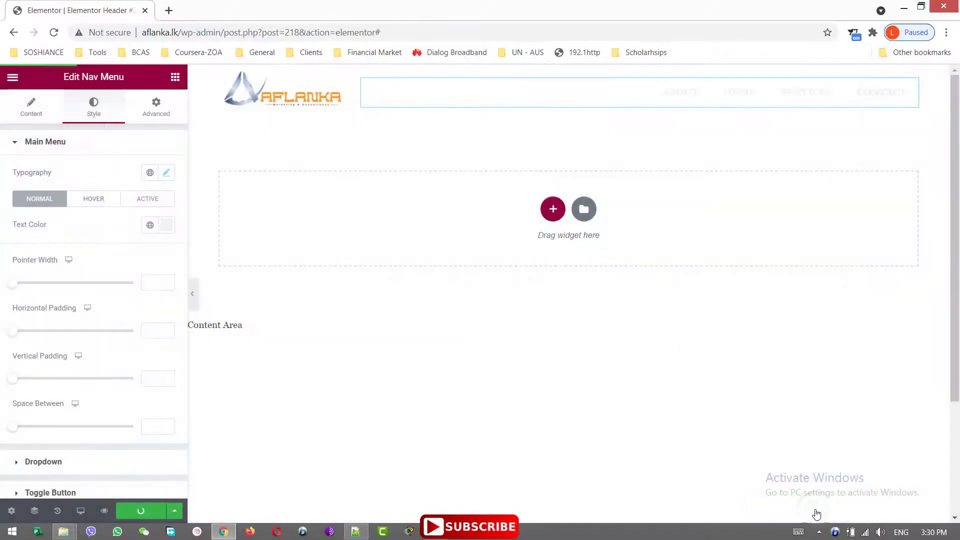
pyautogui.click(169, 10)
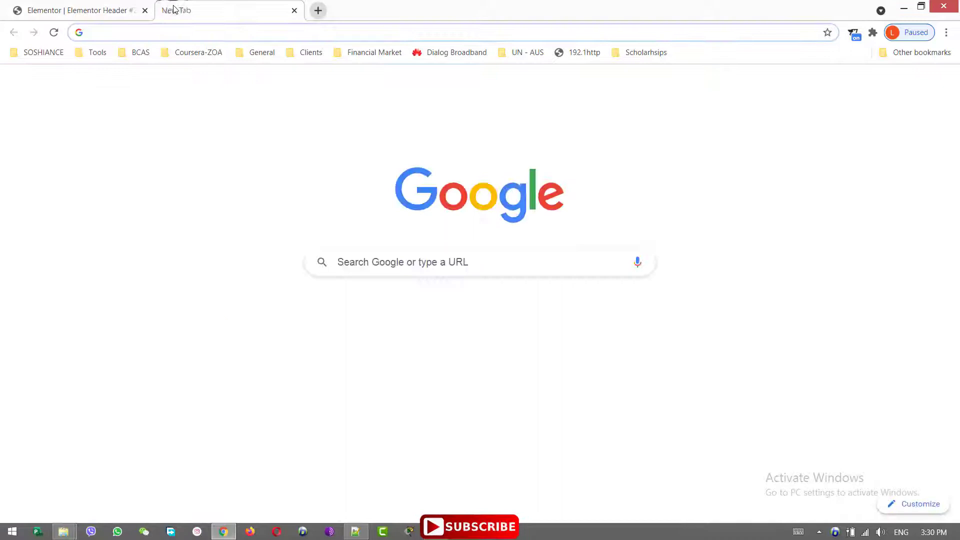
# - Load the live aflanka site to check the new header, then return to the Elementor editor
pyautogui.write('aflanka')
pyautogui.press('Return')
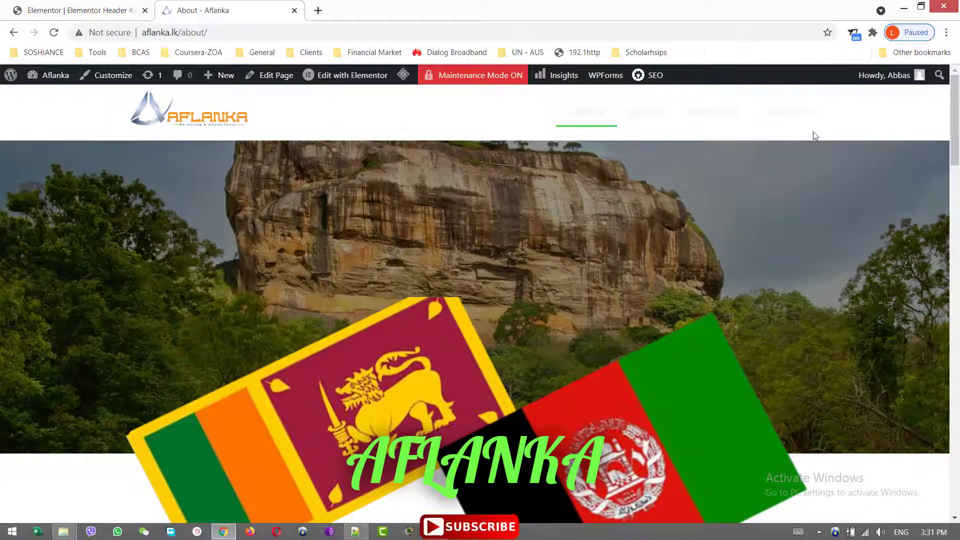
pyautogui.click(98, 5)
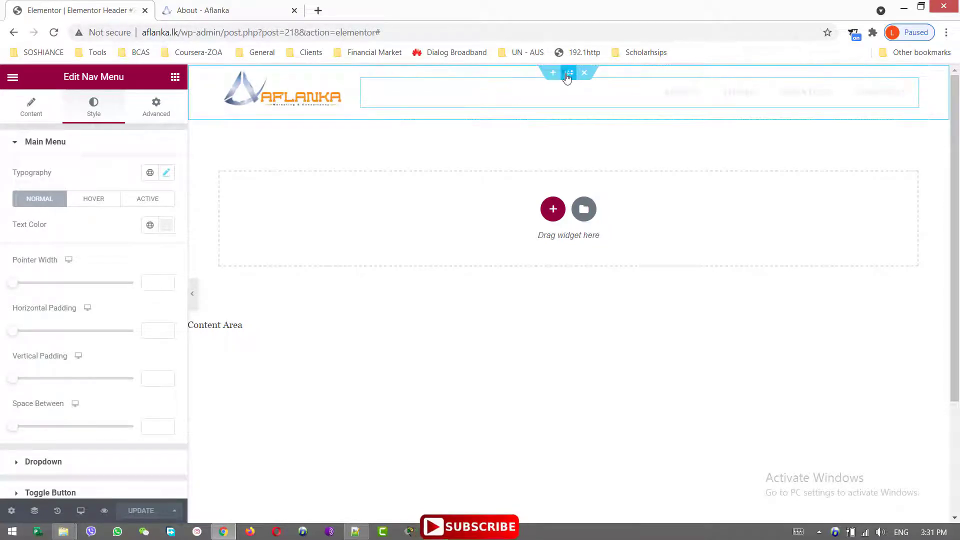
# - Give the header section a 90 px minimum height with Middle vertical alignment, and update
pyautogui.click(568, 75)
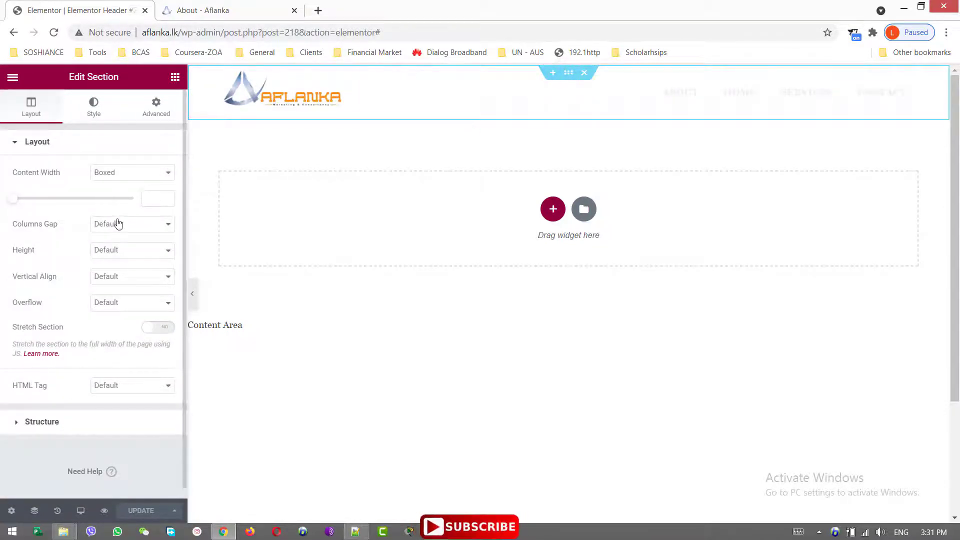
pyautogui.click(120, 250)
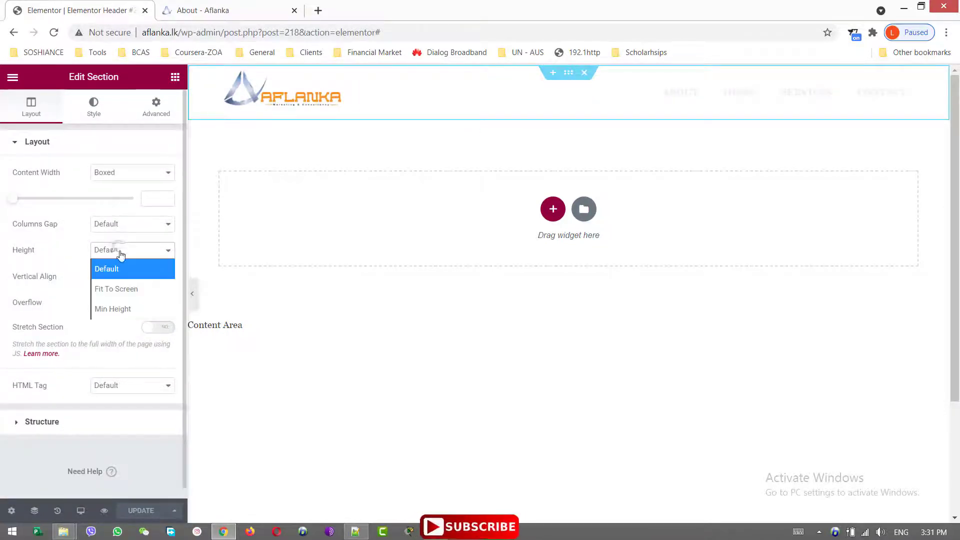
pyautogui.click(128, 305)
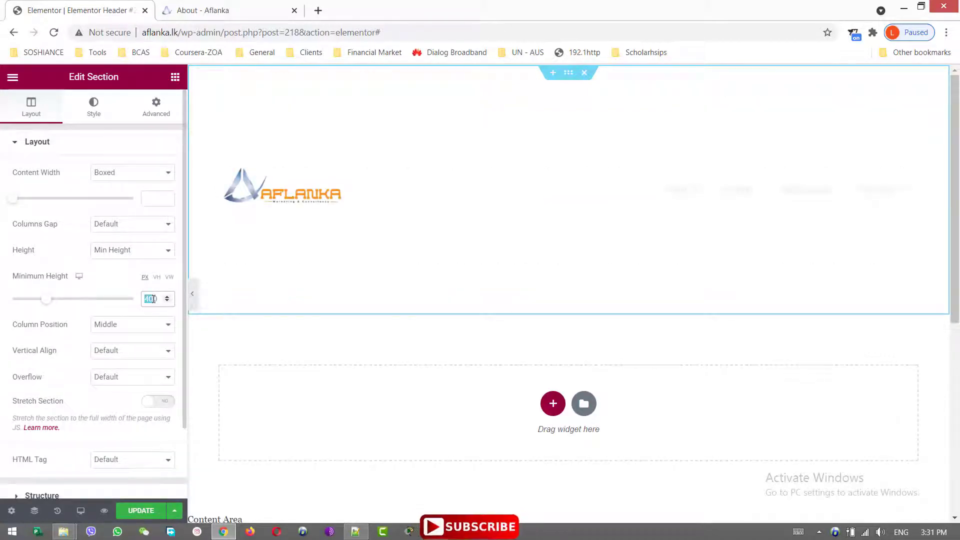
pyautogui.write('90')
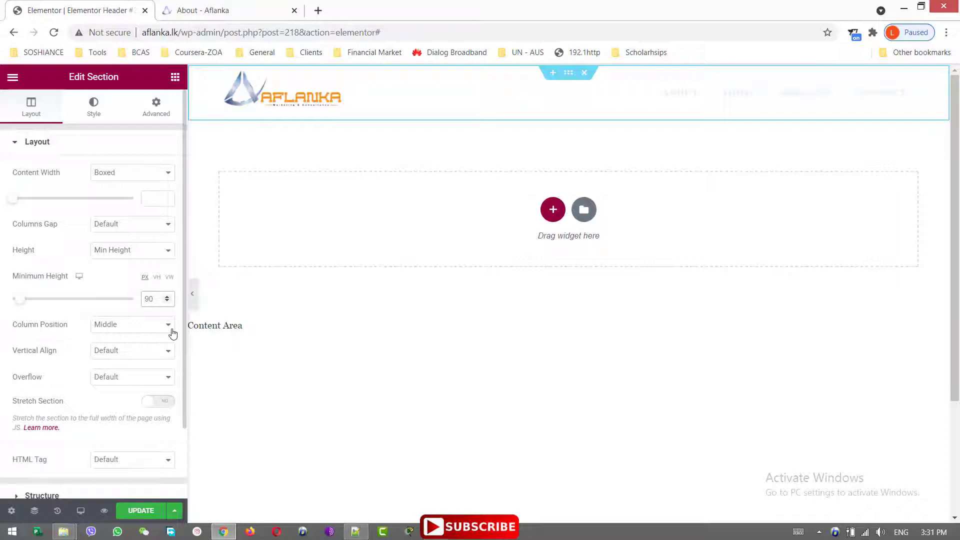
pyautogui.click(139, 329)
pyautogui.click(138, 327)
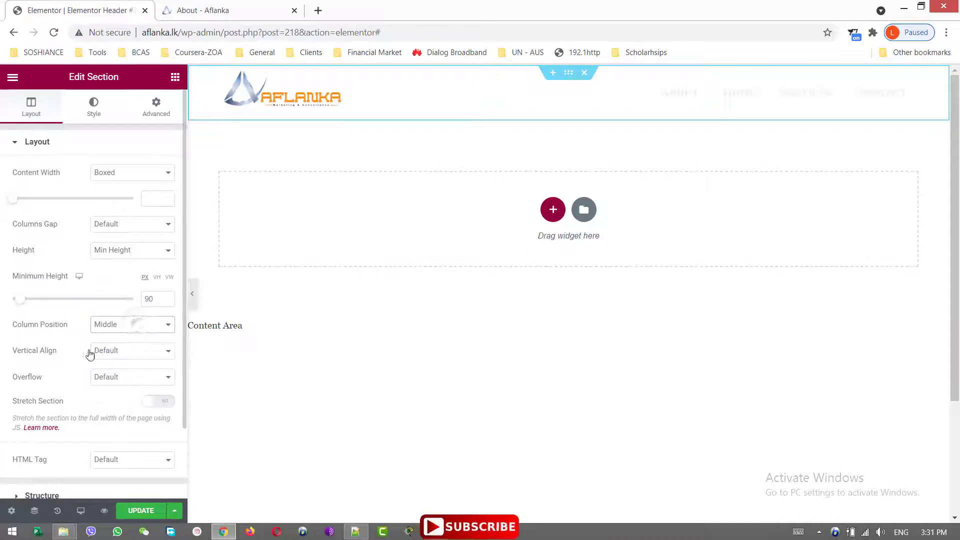
pyautogui.click(157, 351)
pyautogui.click(122, 410)
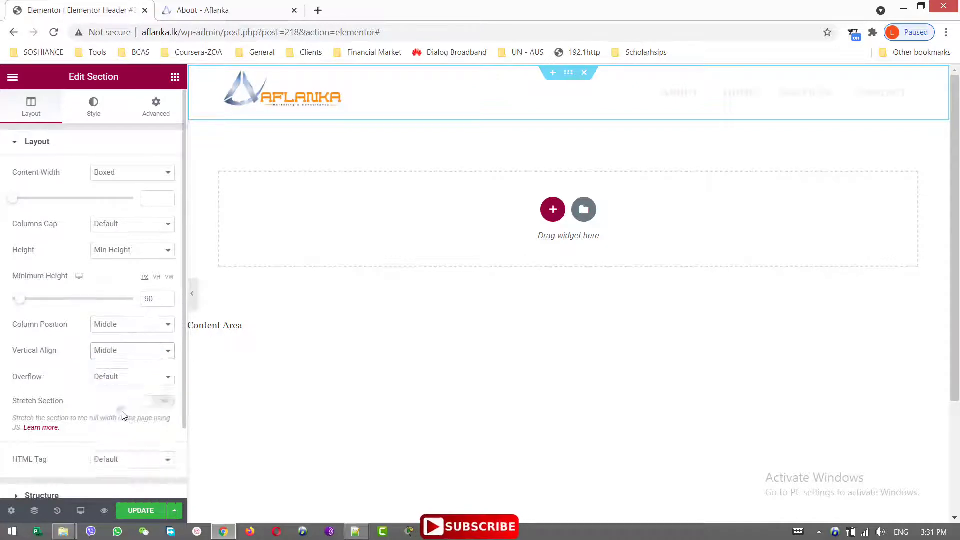
pyautogui.click(145, 508)
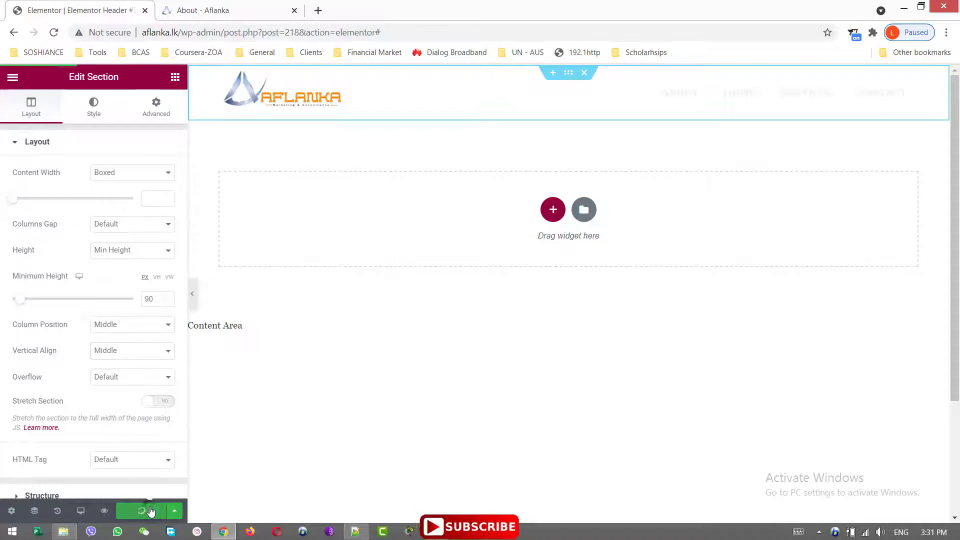
# - Set the header section's padding to 0, bottom margin to -90 px and z-index to 10
pyautogui.click(143, 115)
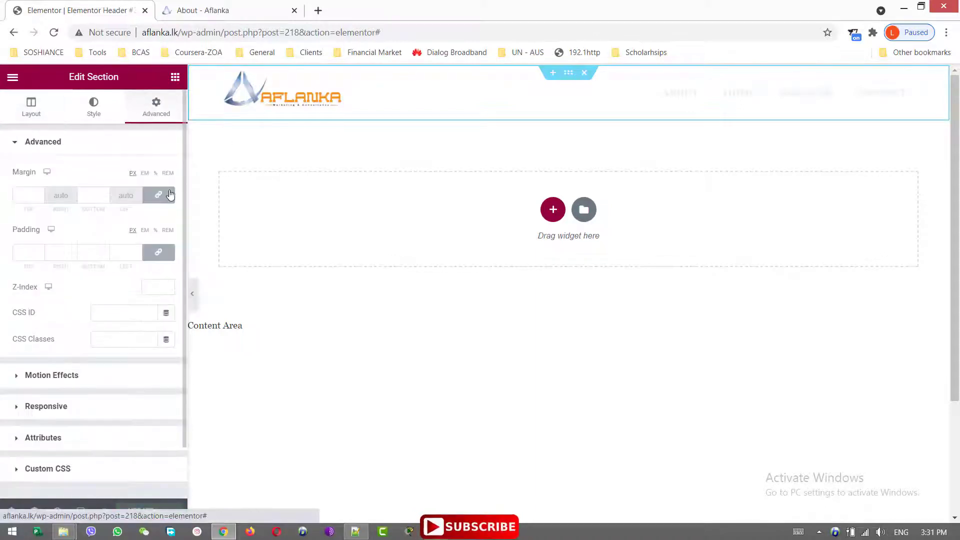
pyautogui.click(161, 250)
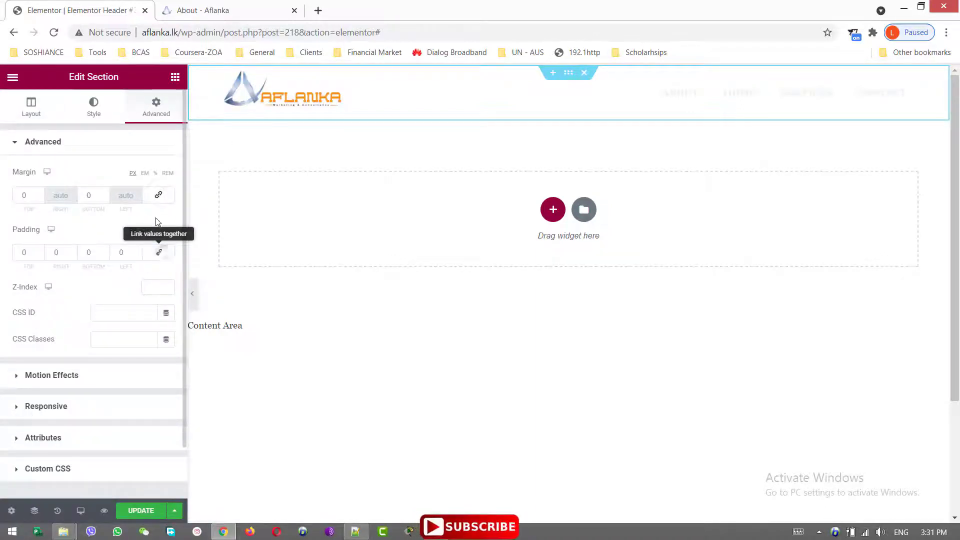
pyautogui.click(97, 195)
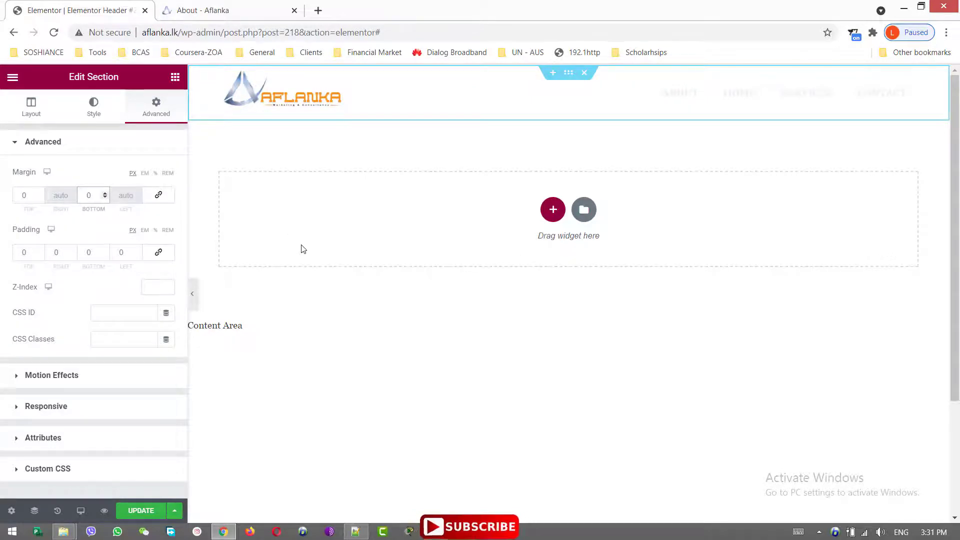
pyautogui.write('-90')
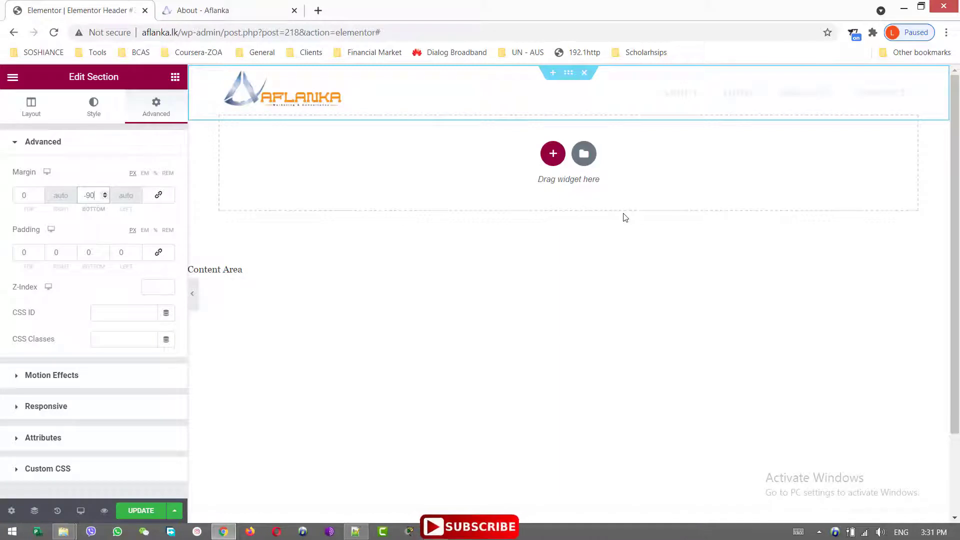
pyautogui.click(141, 511)
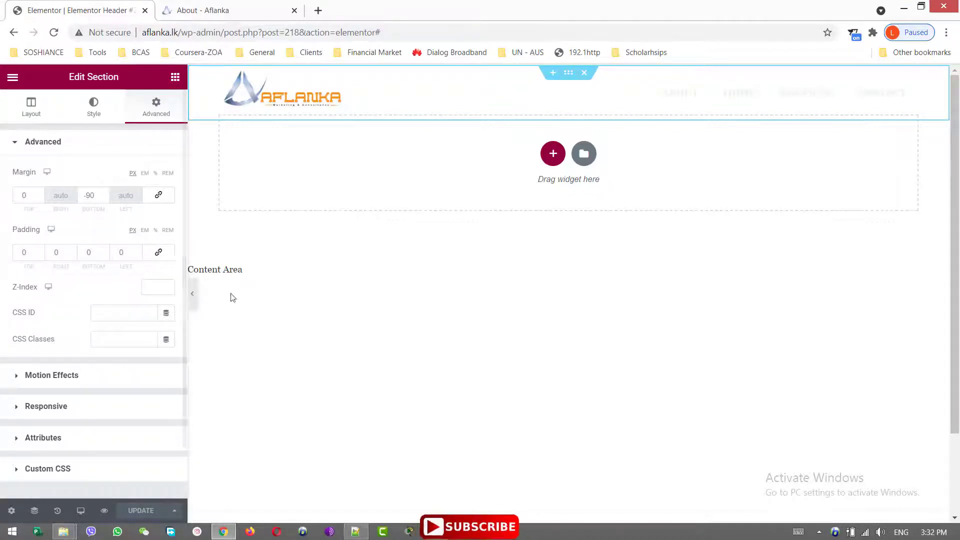
pyautogui.click(146, 288)
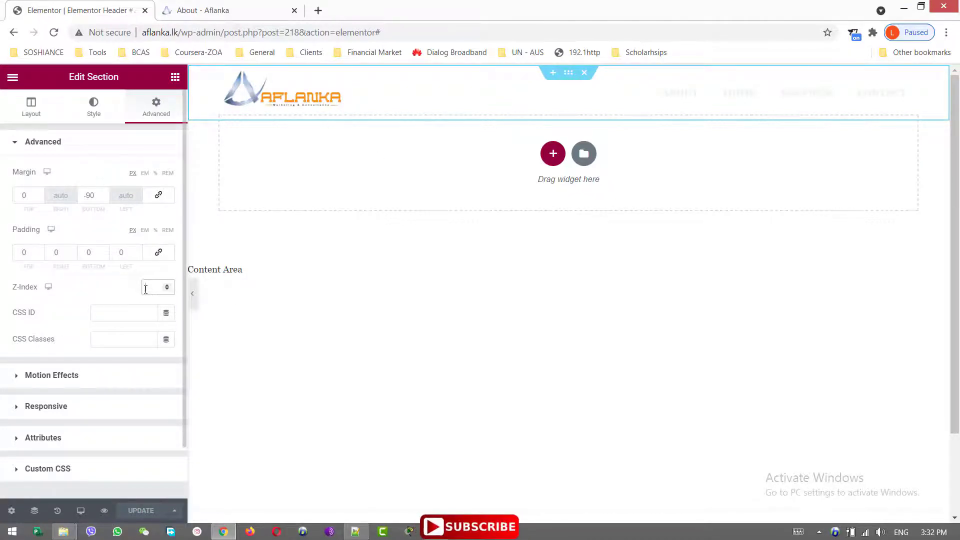
pyautogui.write('10')
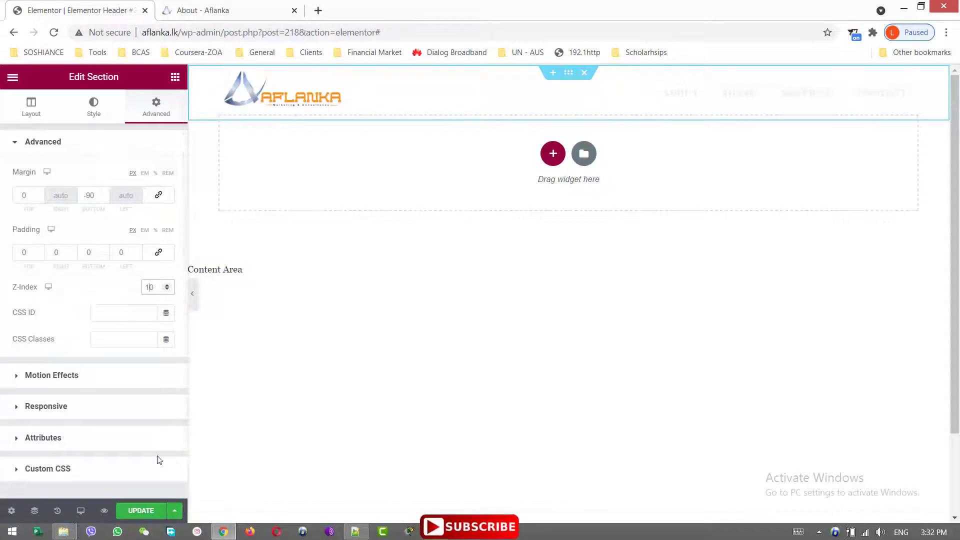
# - Save the header, reload the live About page to check the transparent header over the hero photo, then return to the editor
pyautogui.click(146, 517)
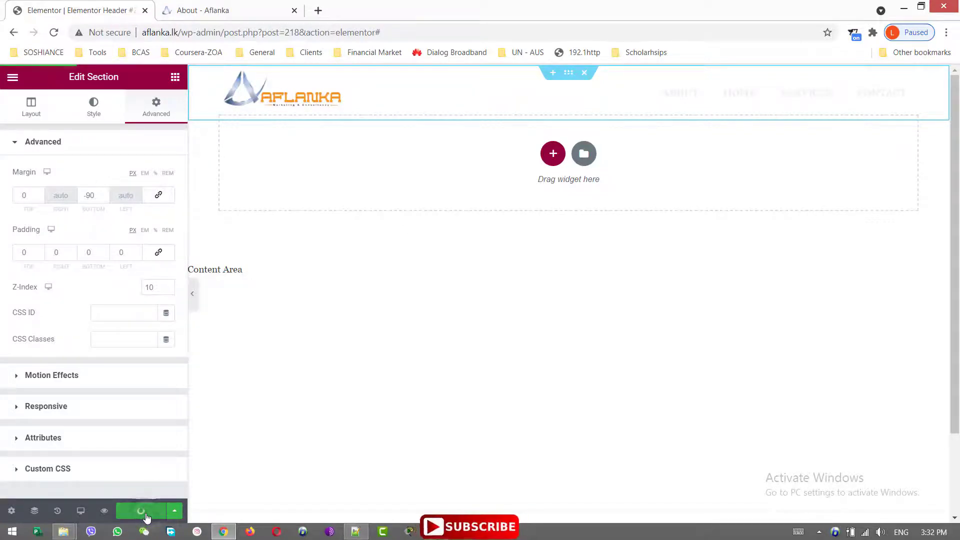
pyautogui.click(218, 4)
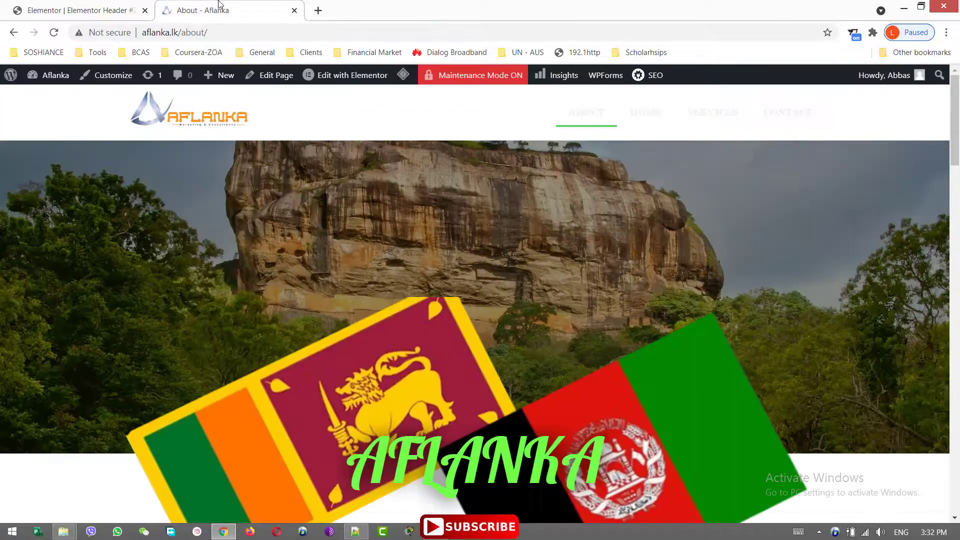
pyautogui.click(52, 33)
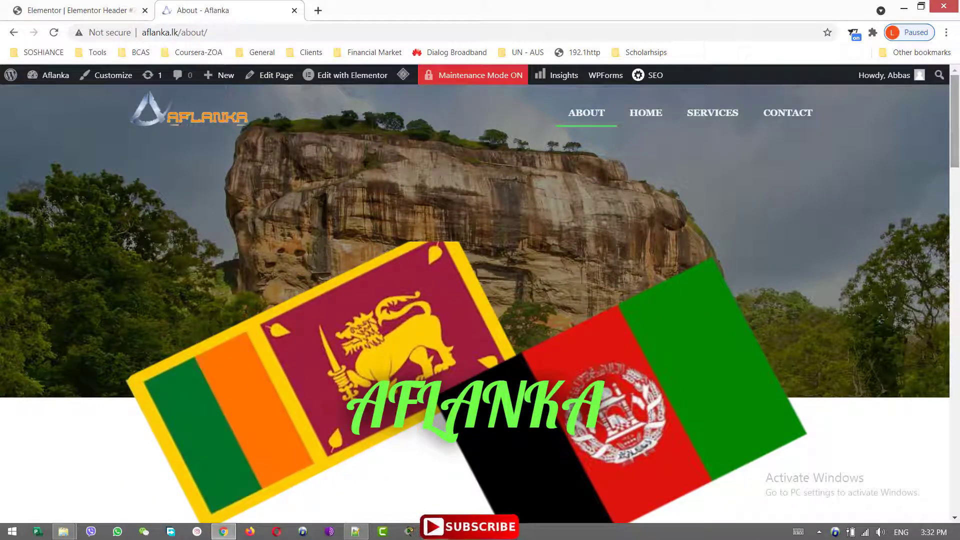
pyautogui.scroll(-5, 959, 103)
pyautogui.scroll(5, 959, 103)
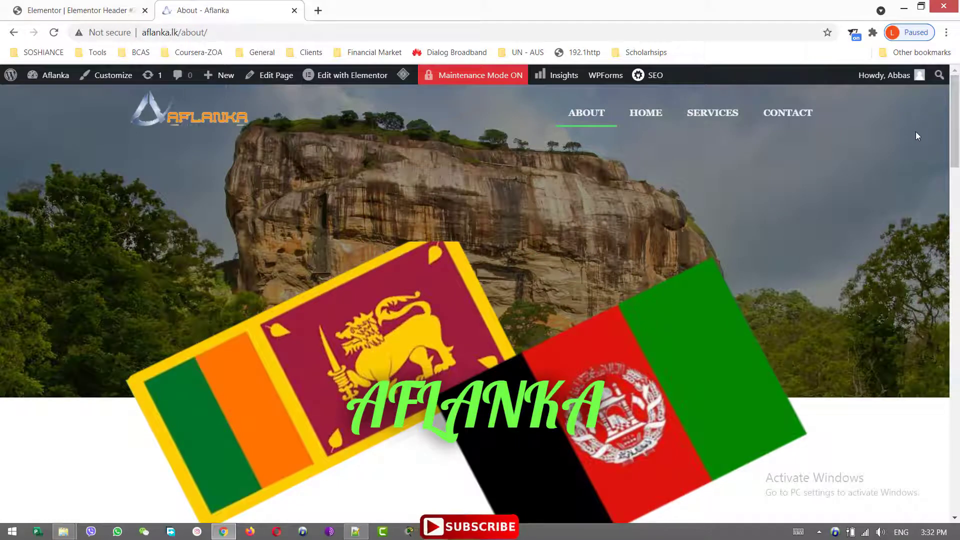
pyautogui.click(53, 5)
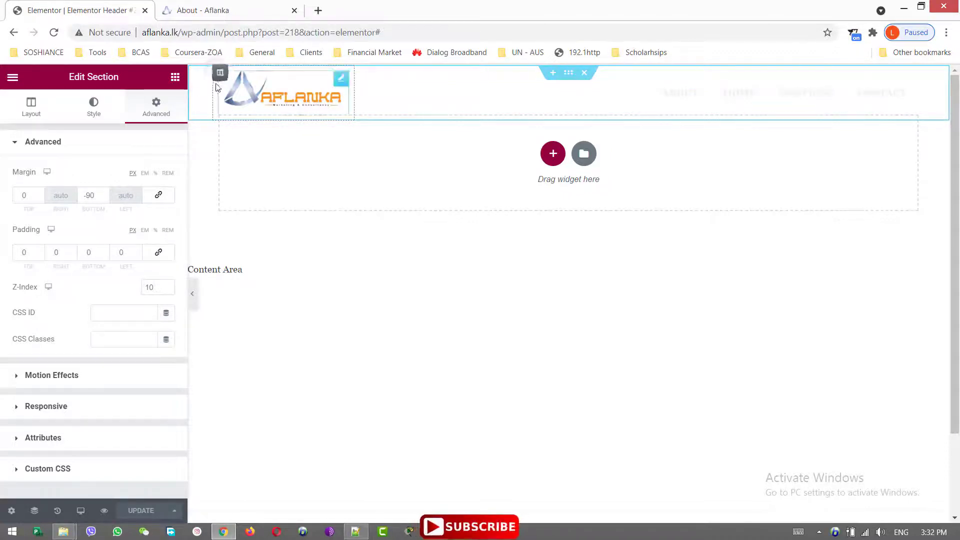
# - Inspect the logo and menu columns' advanced settings, save with Ctrl+S, and reselect the header section
pyautogui.click(221, 75)
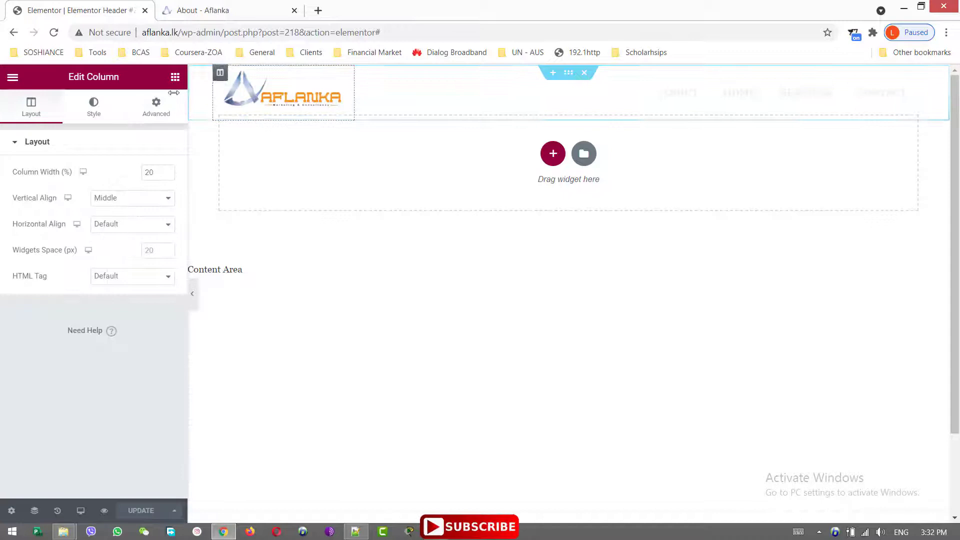
pyautogui.click(162, 113)
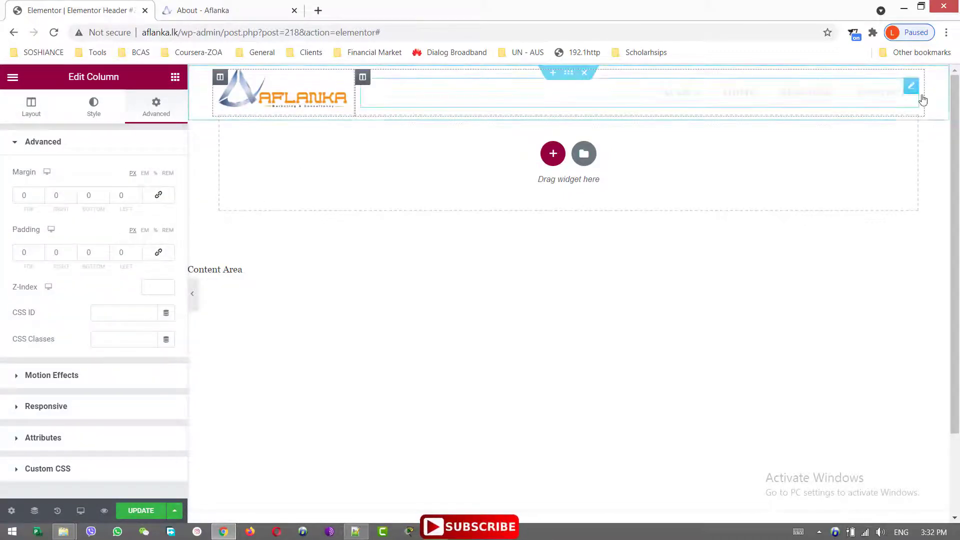
pyautogui.click(364, 78)
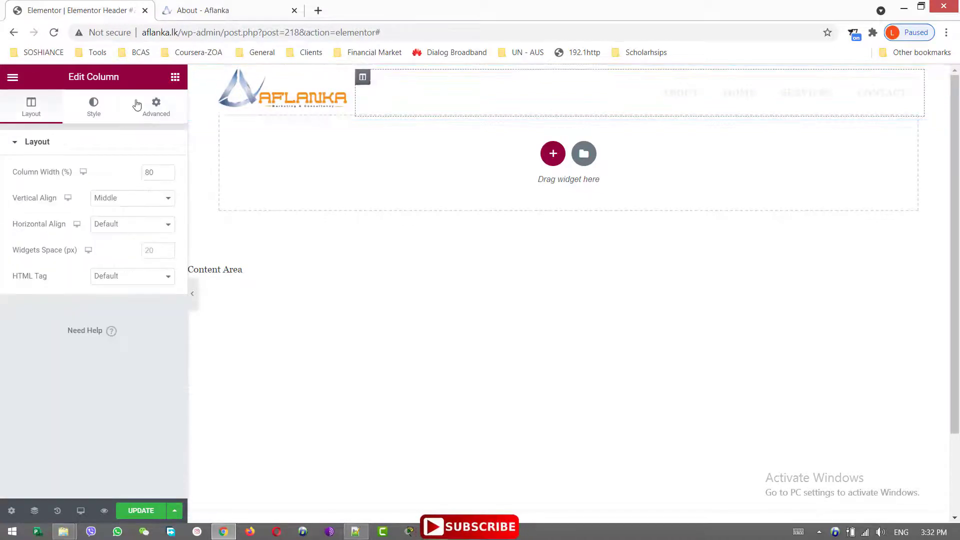
pyautogui.click(157, 106)
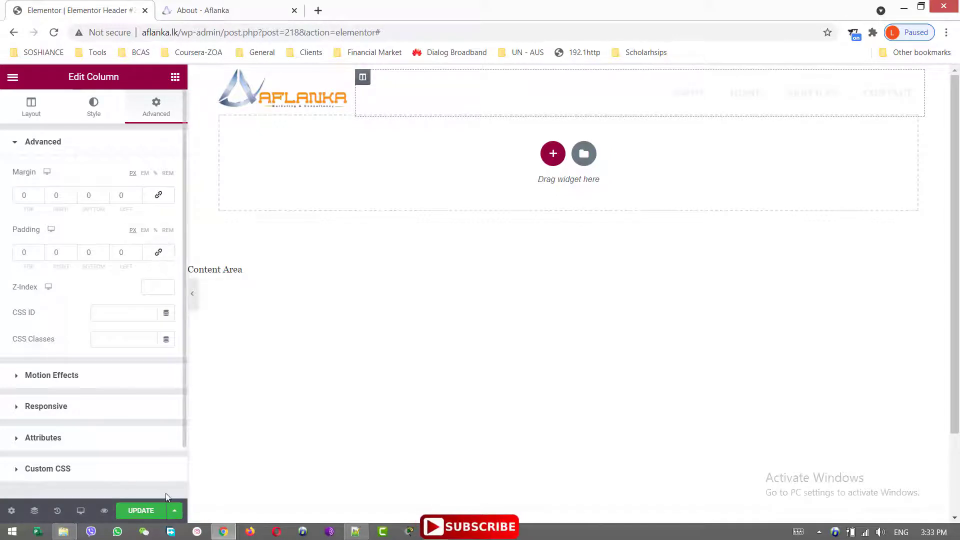
pyautogui.hotkey('ctrl', 's')
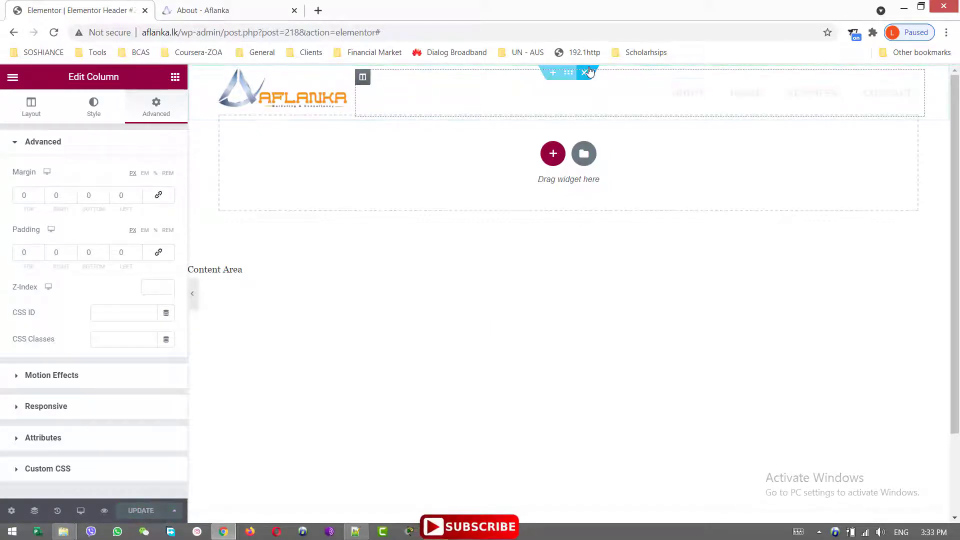
pyautogui.click(569, 79)
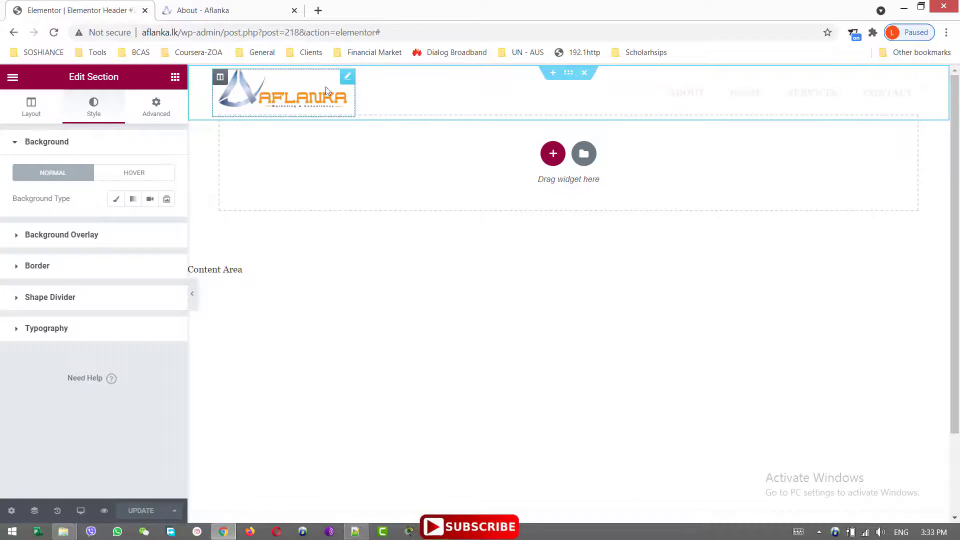
# - Check the logo image's settings, then open the header section's empty Custom CSS editor
pyautogui.click(348, 76)
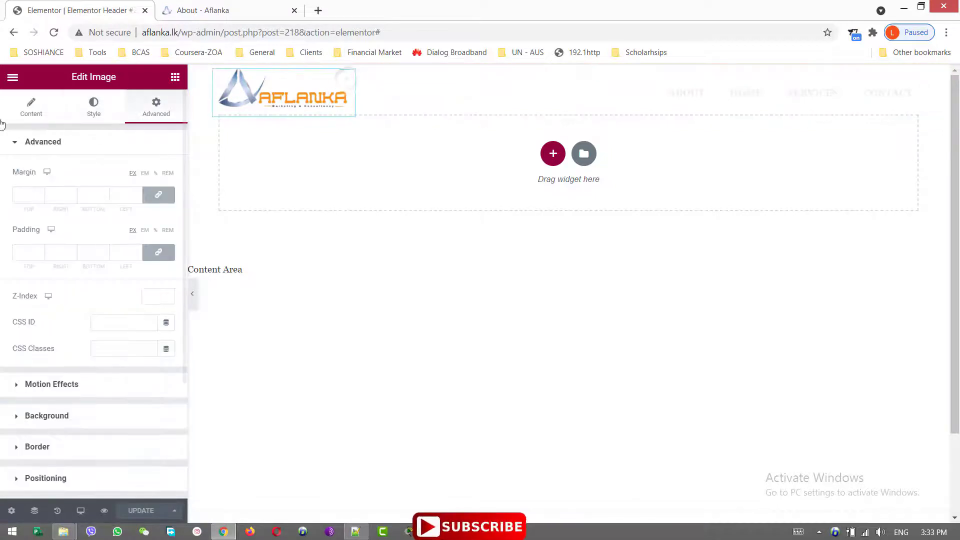
pyautogui.click(29, 105)
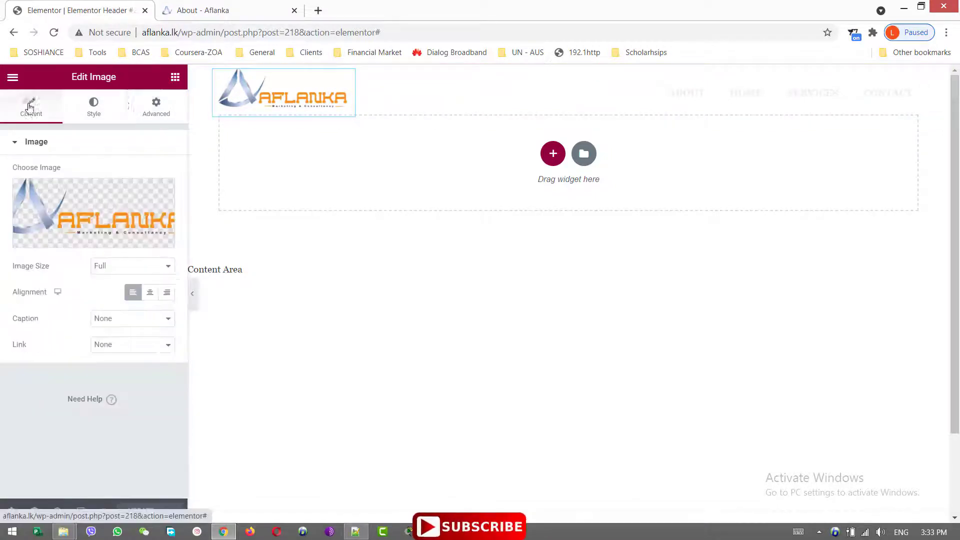
pyautogui.click(157, 108)
pyautogui.click(611, 94)
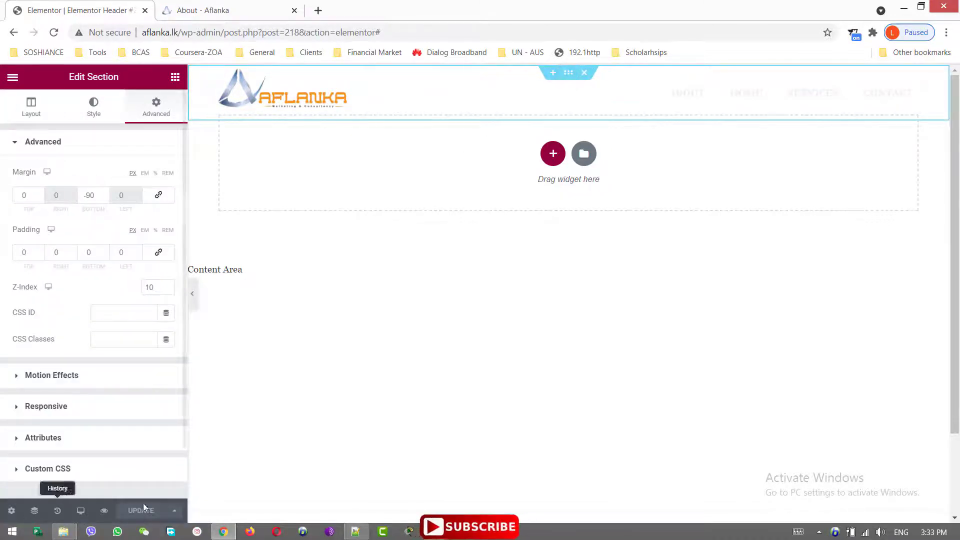
pyautogui.click(44, 469)
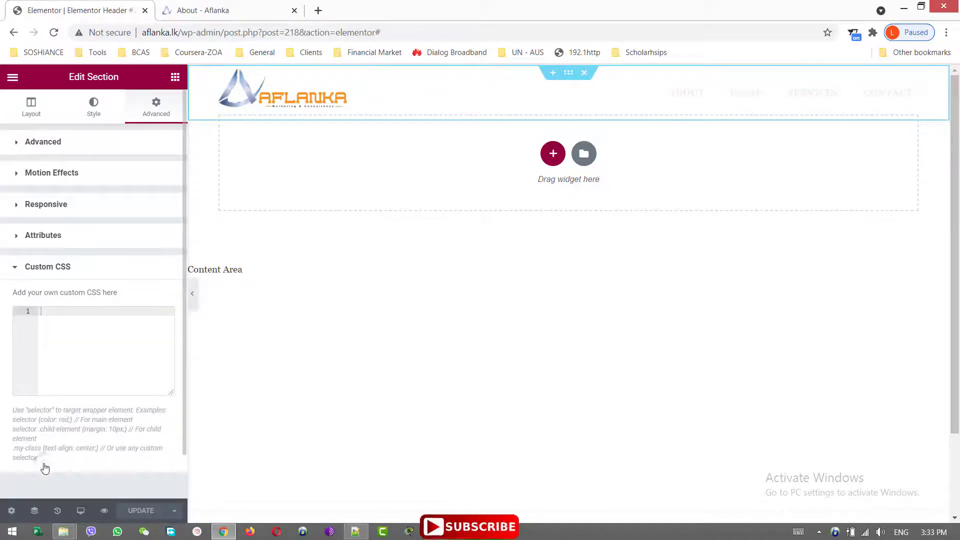
pyautogui.click(88, 313)
pyautogui.click(318, 10)
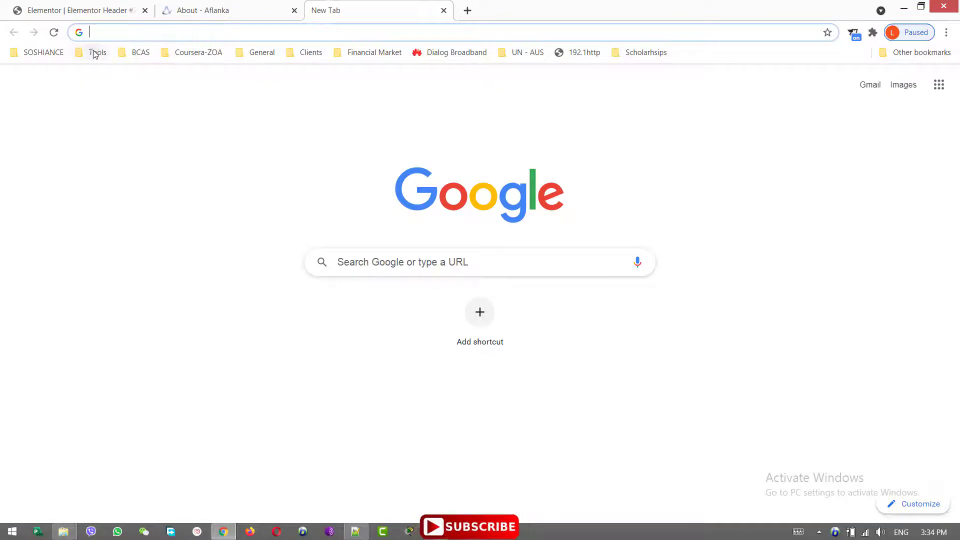
# - Open the Transparent Sticky Header Tutorial bookmark and select its main-section CSS code
pyautogui.click(97, 53)
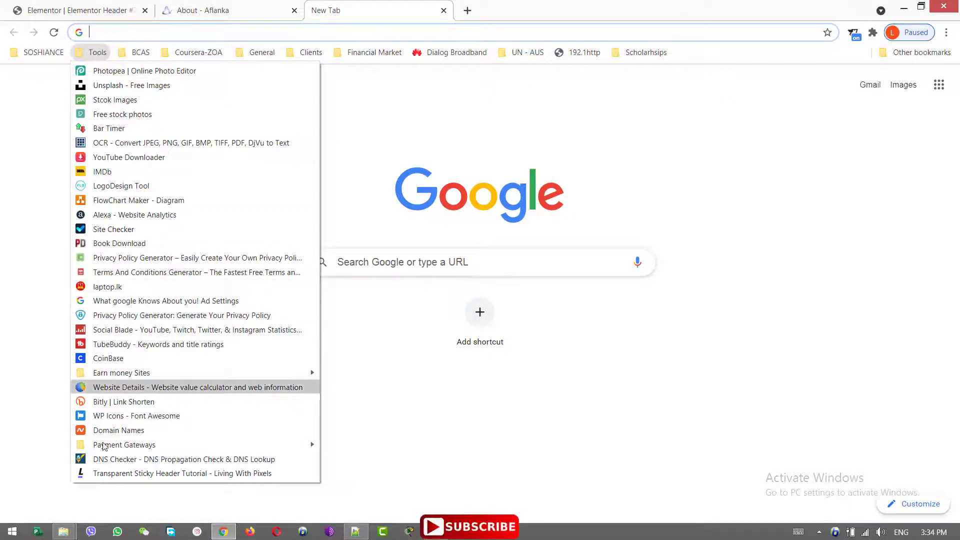
pyautogui.click(208, 478)
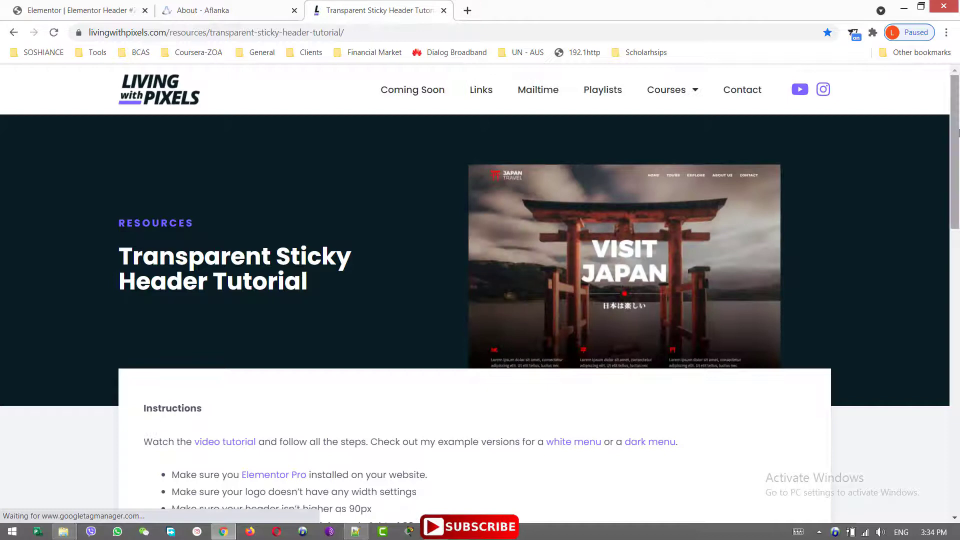
pyautogui.moveTo(954, 143); pyautogui.dragTo(959, 298)
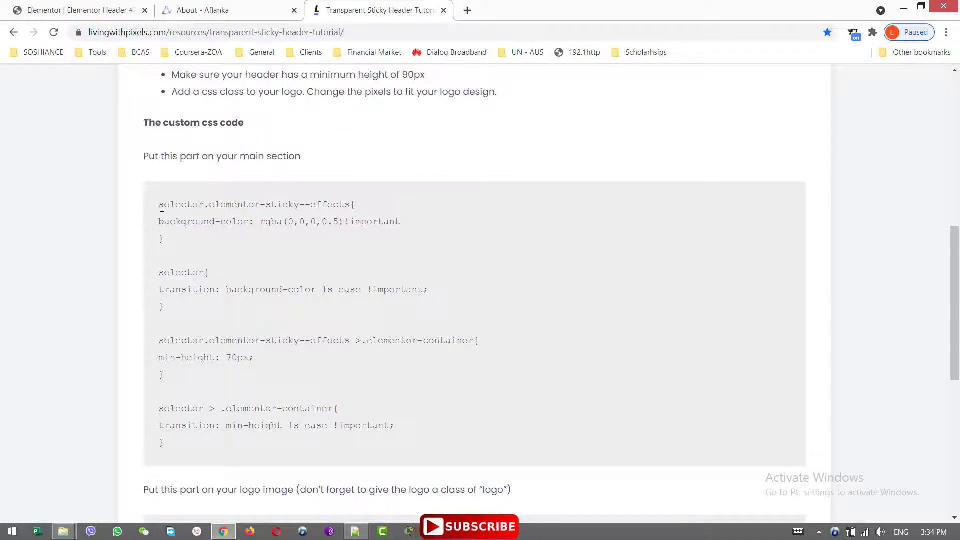
pyautogui.moveTo(160, 206); pyautogui.dragTo(418, 429)
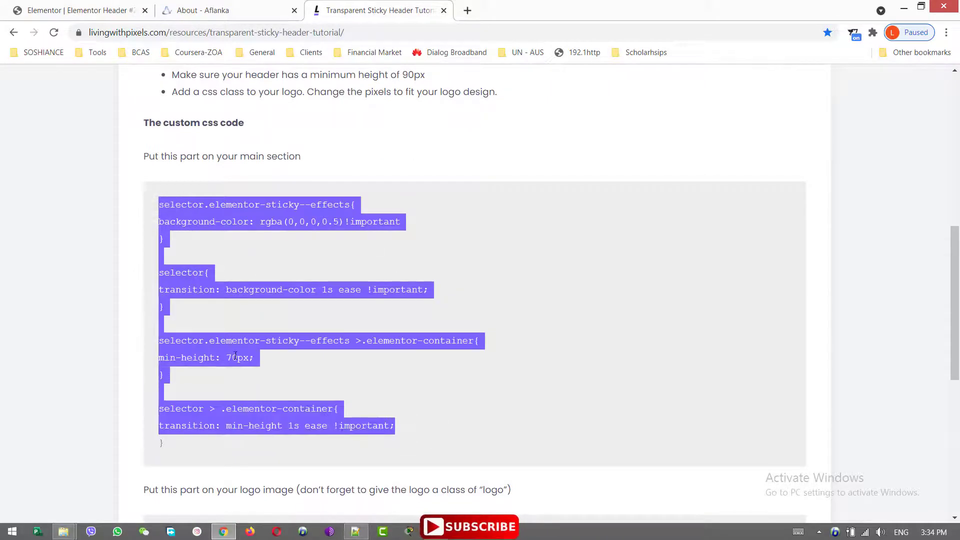
pyautogui.scroll(-4, 235, 356)
# - In Notepad++, review the CSS's rgba(0,0,0) background colour and 1s transition duration
pyautogui.click(355, 531)
pyautogui.click(126, 341)
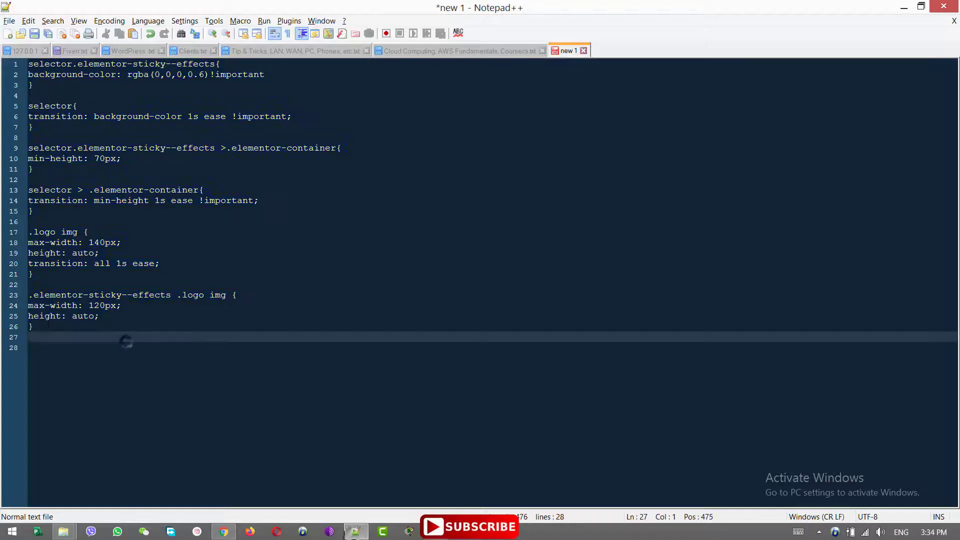
pyautogui.moveTo(31, 316); pyautogui.dragTo(29, 64)
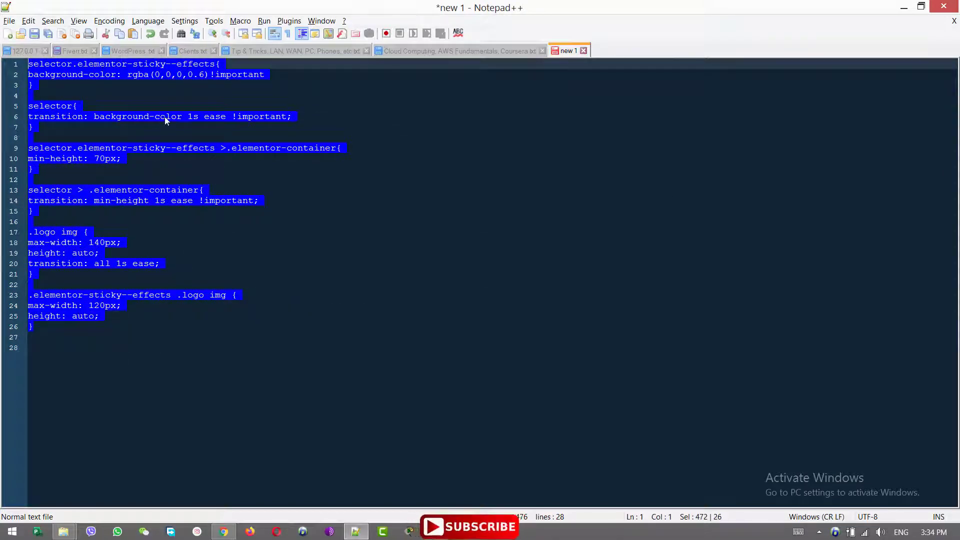
pyautogui.click(50, 66)
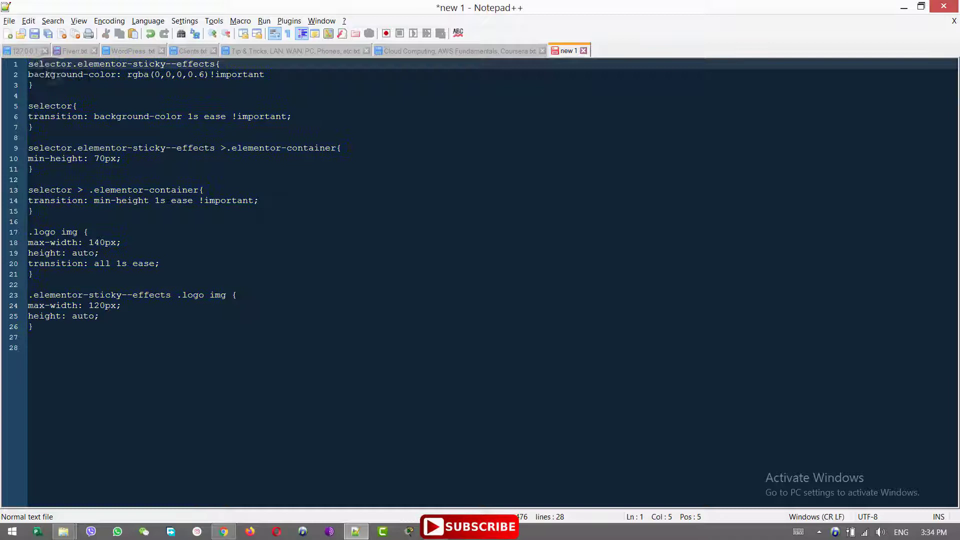
pyautogui.click(242, 66)
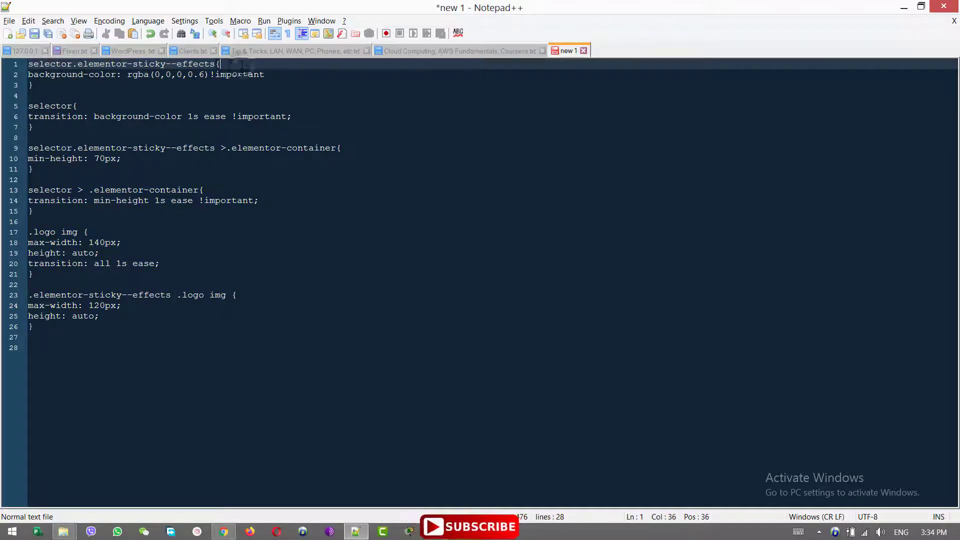
pyautogui.moveTo(94, 75); pyautogui.dragTo(138, 75)
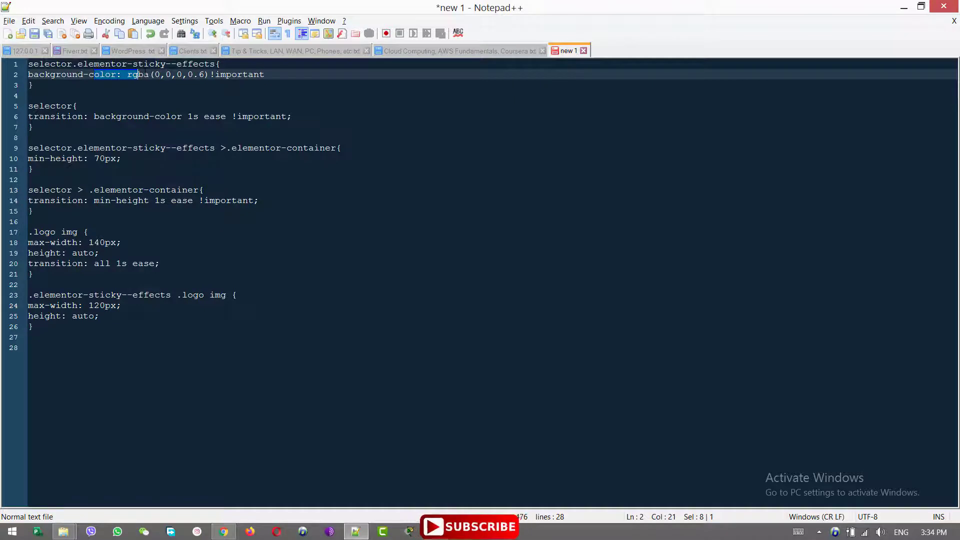
pyautogui.moveTo(155, 75); pyautogui.dragTo(204, 75)
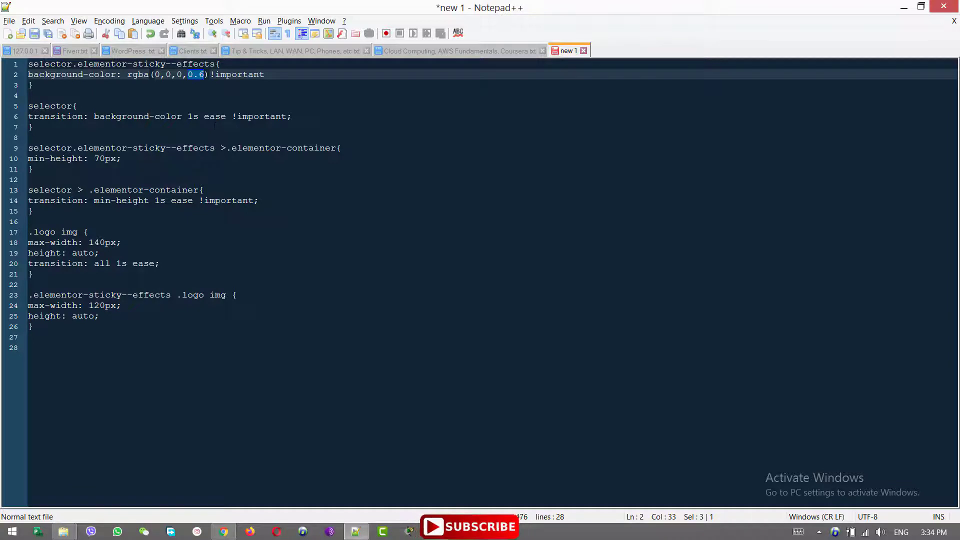
pyautogui.moveTo(188, 117); pyautogui.dragTo(200, 118)
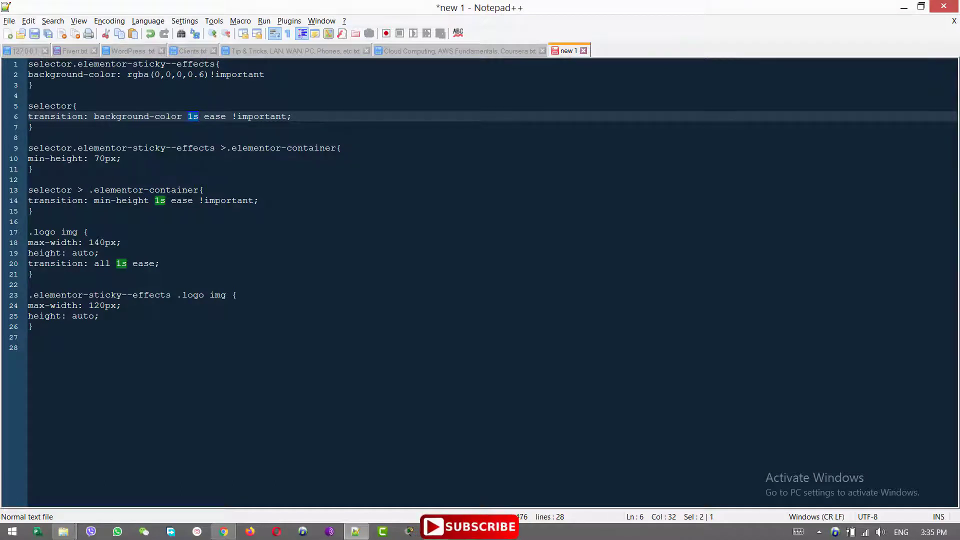
# - Review the sticky-effects selector, 70px min-height and .logo img rules, then select all the CSS
pyautogui.moveTo(39, 148); pyautogui.dragTo(139, 148)
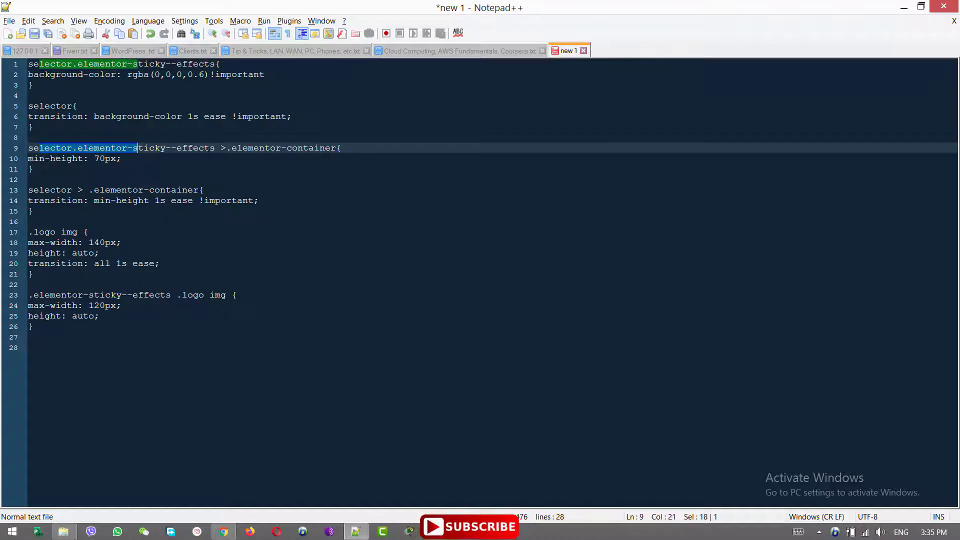
pyautogui.press('Home')
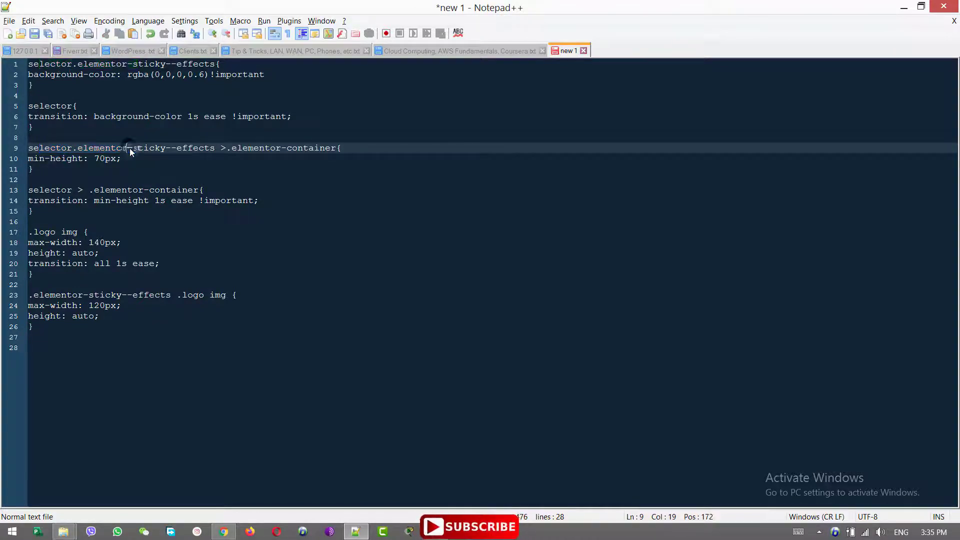
pyautogui.hotkey('ctrl', 'shift', 'Right')
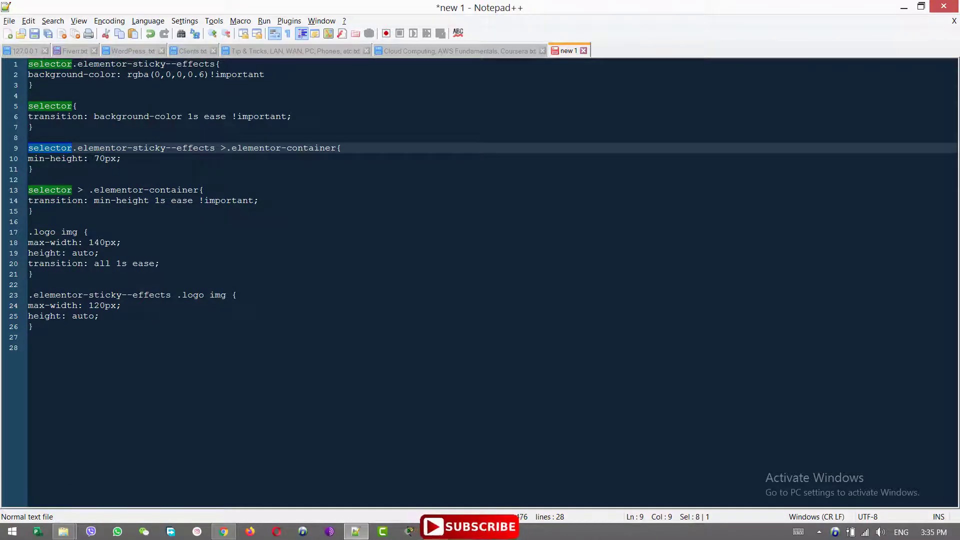
pyautogui.click(94, 158)
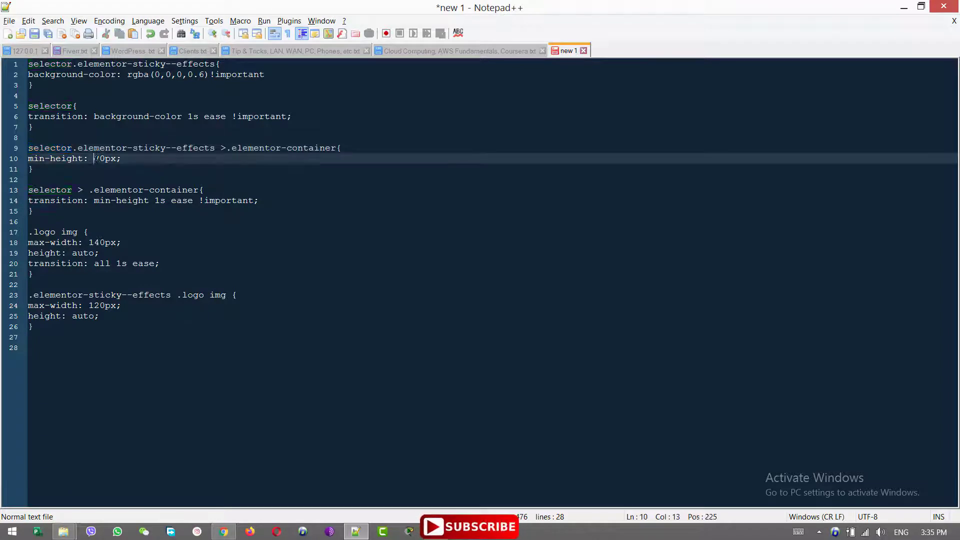
pyautogui.moveTo(105, 159); pyautogui.dragTo(83, 158)
pyautogui.click(147, 160)
pyautogui.click(133, 200)
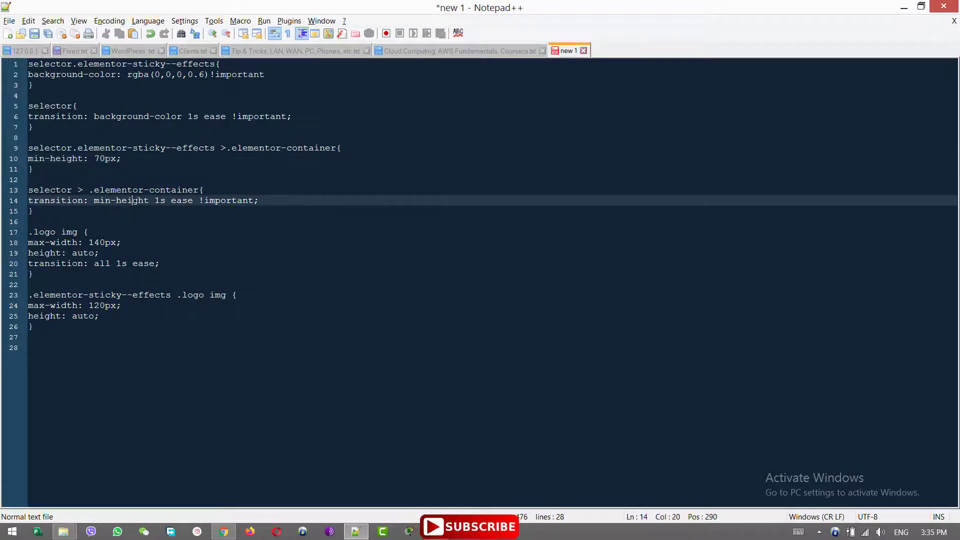
pyautogui.hotkey('shift', 'Down')
pyautogui.hotkey('shift', 'Down')
pyautogui.hotkey('shift', 'Down')
pyautogui.hotkey('shift', 'Down')
pyautogui.hotkey('shift', 'Down')
pyautogui.hotkey('shift', 'Down')
pyautogui.hotkey('shift', 'Down')
pyautogui.hotkey('shift', 'Down')
pyautogui.hotkey('shift', 'Down')
pyautogui.hotkey('shift', 'Down')
pyautogui.hotkey('shift', 'Down')
pyautogui.hotkey('shift', 'Down')
pyautogui.click(93, 232)
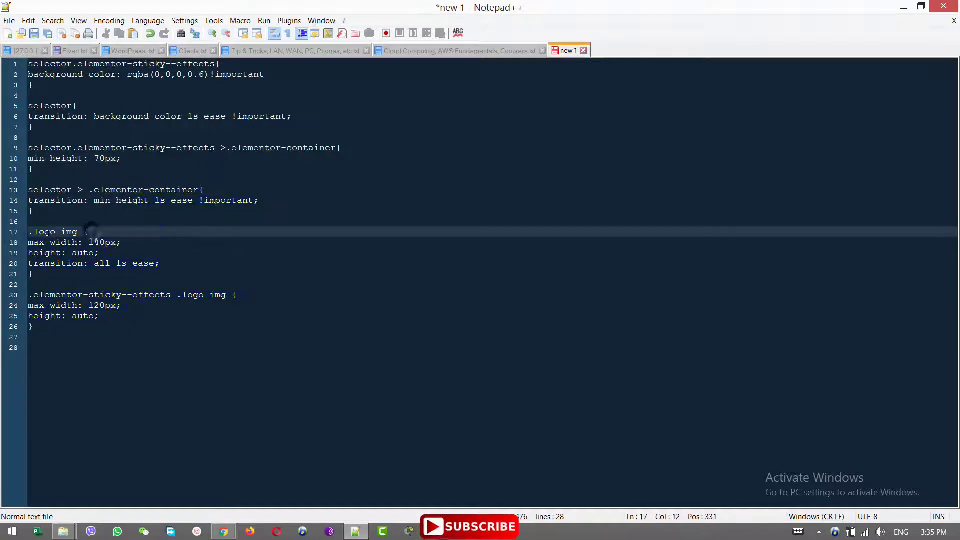
pyautogui.hotkey('shift', 'Down')
pyautogui.hotkey('shift', 'Down')
pyautogui.hotkey('shift', 'Down')
pyautogui.click(160, 316)
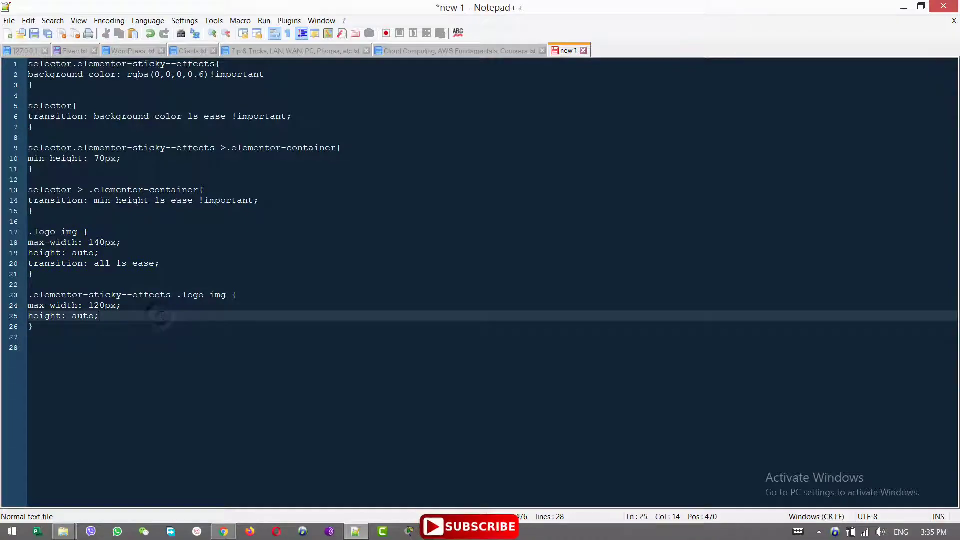
pyautogui.hotkey('ctrl', 'a')
# - Paste the sticky-header CSS into the header section's Custom CSS and review the .logo img rule
pyautogui.hotkey('alt', 'Tab')
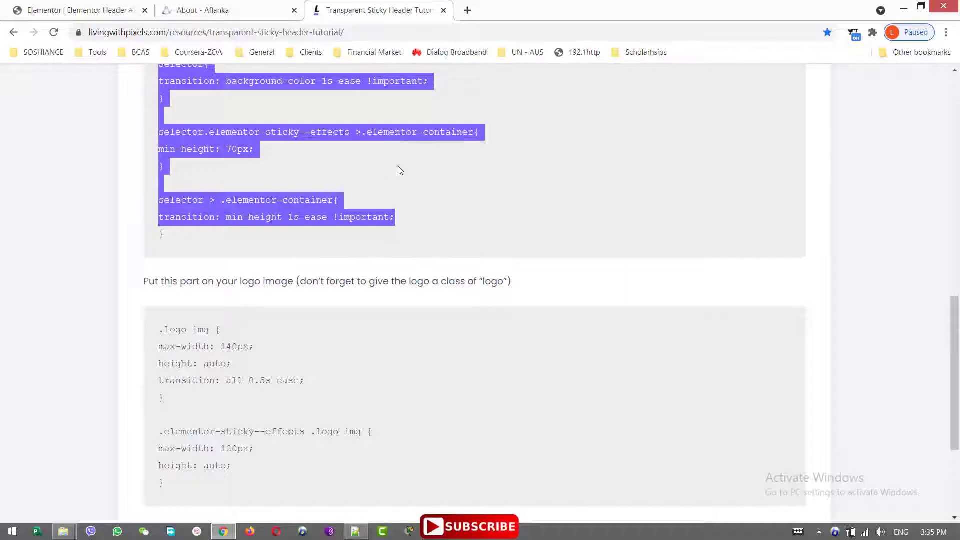
pyautogui.click(80, 10)
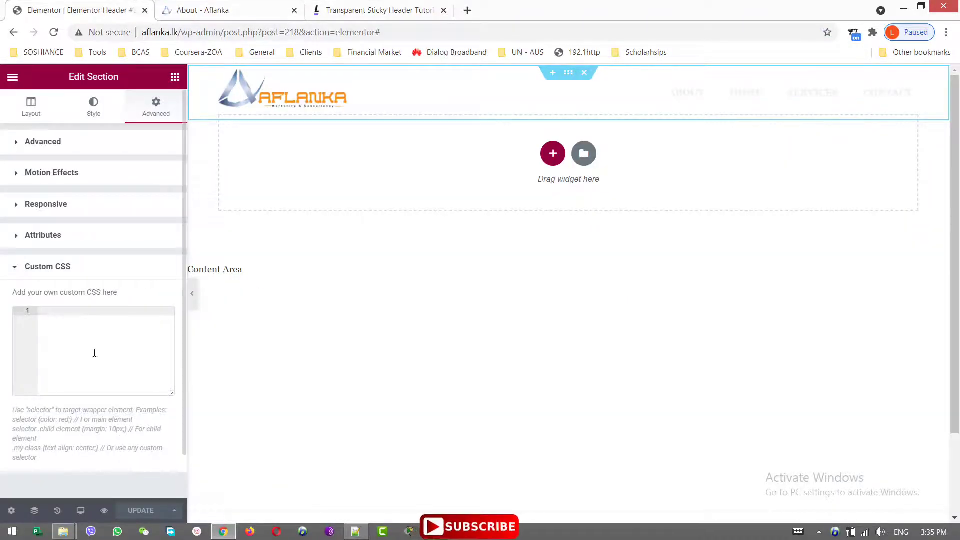
pyautogui.hotkey('ctrl', 'v')
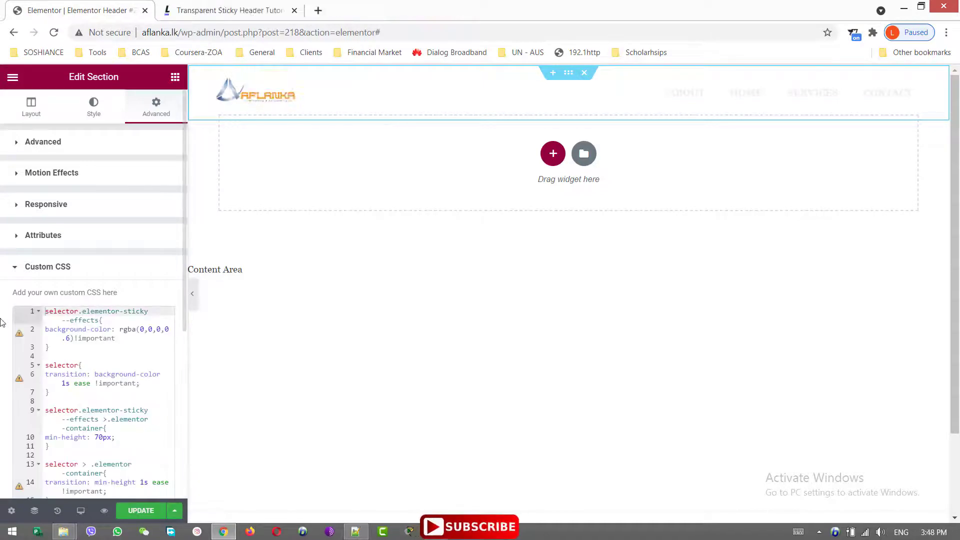
pyautogui.click(74, 358)
pyautogui.scroll(-5, 74, 358)
pyautogui.scroll(4, 74, 360)
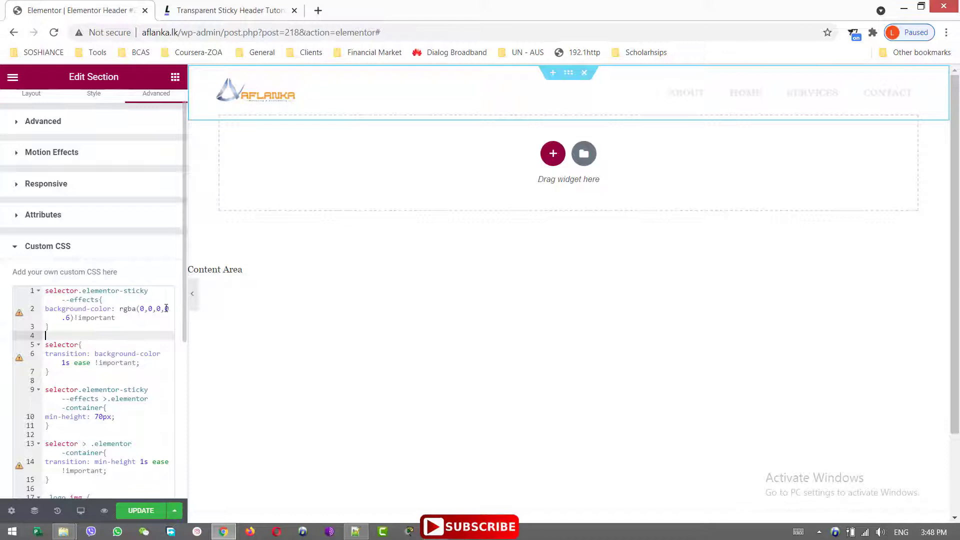
pyautogui.click(110, 372)
pyautogui.scroll(-5, 111, 373)
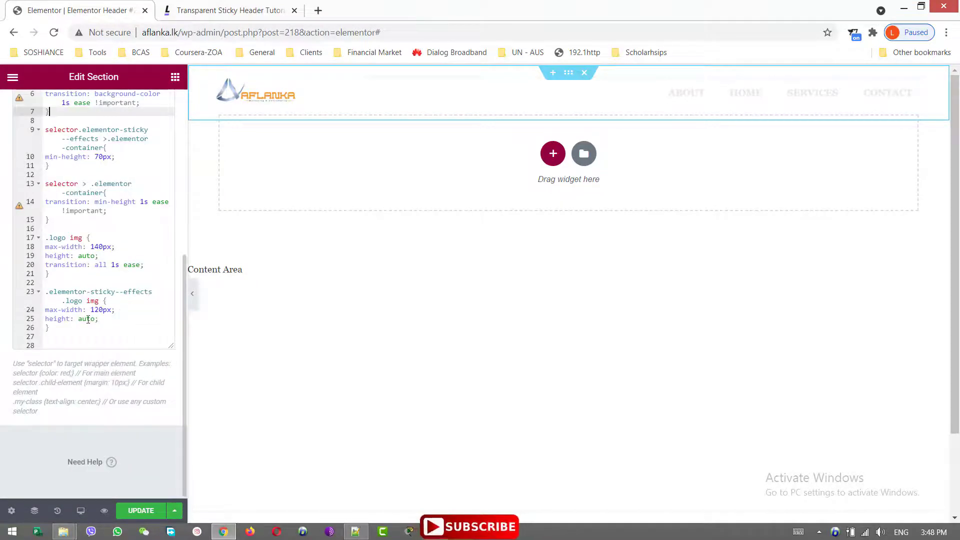
pyautogui.doubleClick(66, 239)
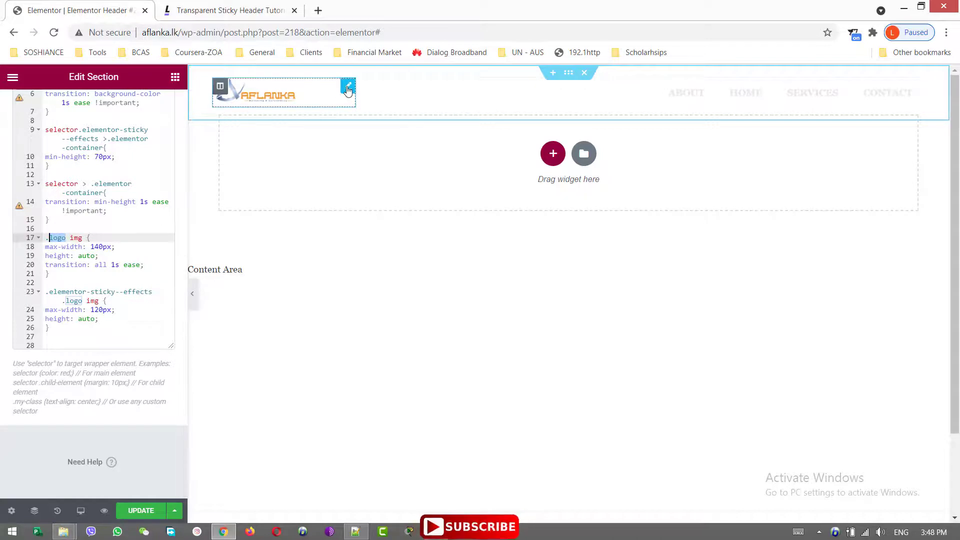
# - Confirm the logo image has CSS class logo and Z-Index 10, then save the header
pyautogui.click(347, 85)
pyautogui.click(154, 106)
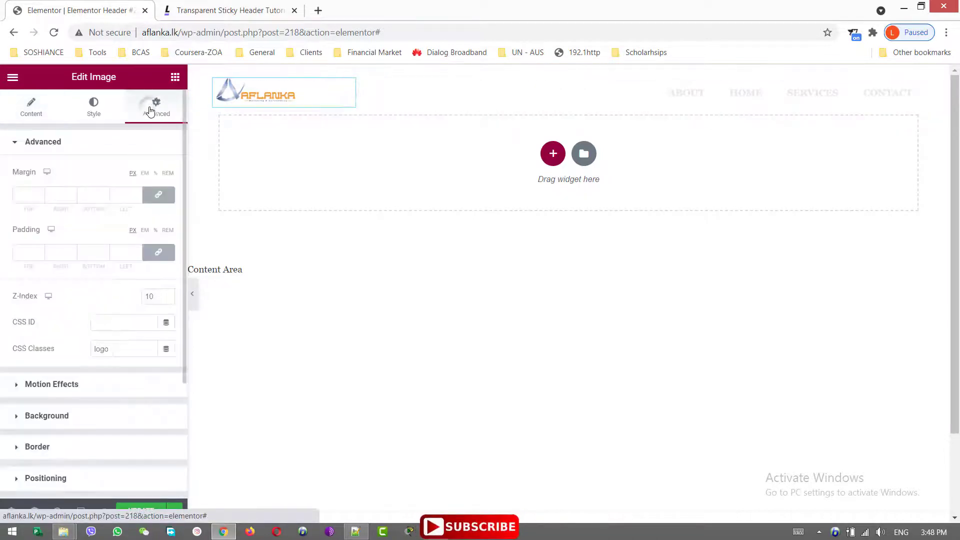
pyautogui.moveTo(114, 349); pyautogui.dragTo(81, 353)
pyautogui.click(159, 297)
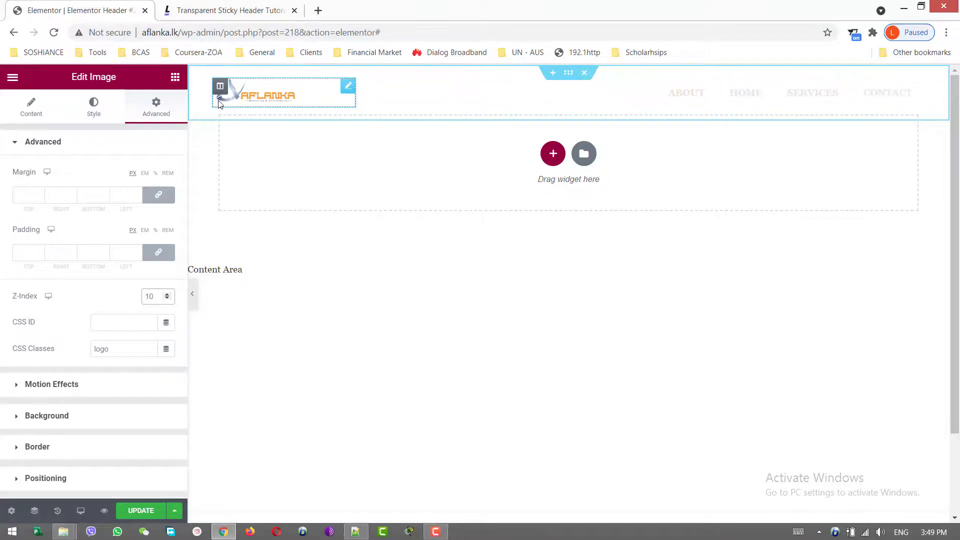
pyautogui.click(152, 515)
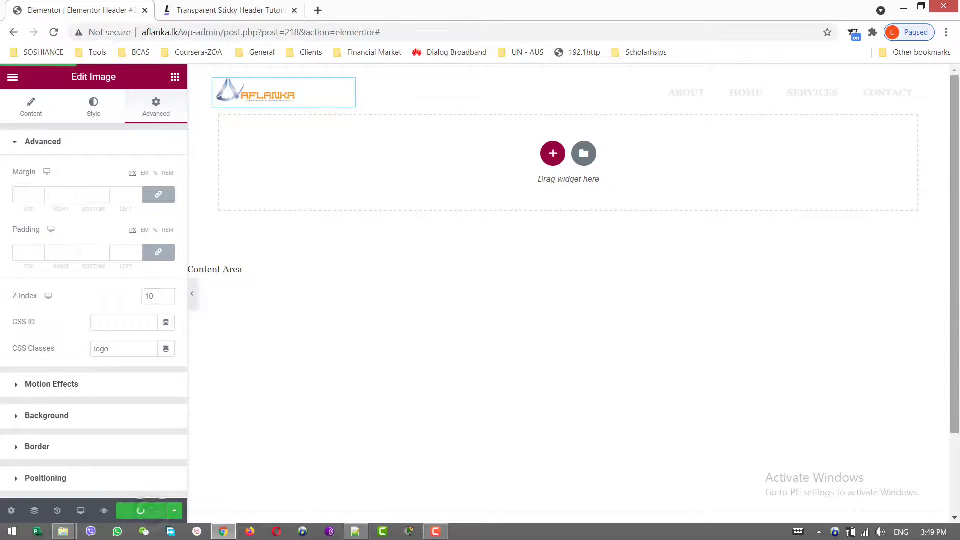
pyautogui.moveTo(957, 152); pyautogui.dragTo(958, 310)
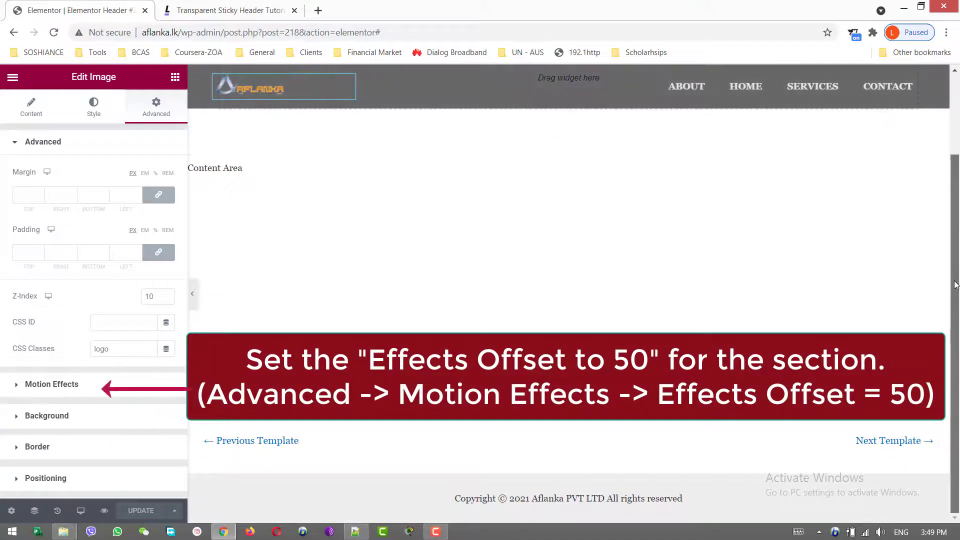
pyautogui.moveTo(958, 230); pyautogui.dragTo(956, 178)
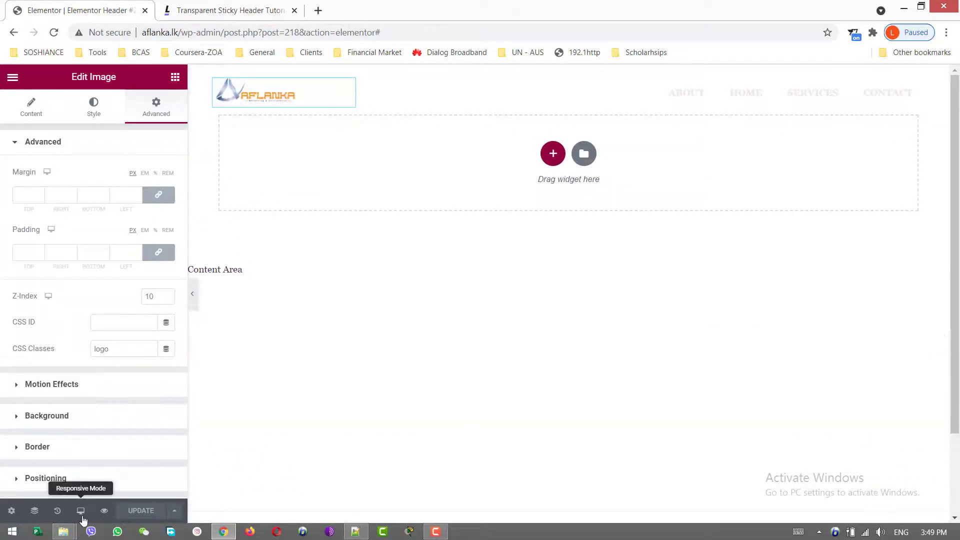
# - Switch the preview to mobile width and check the logo and menu columns' widths
pyautogui.click(80, 511)
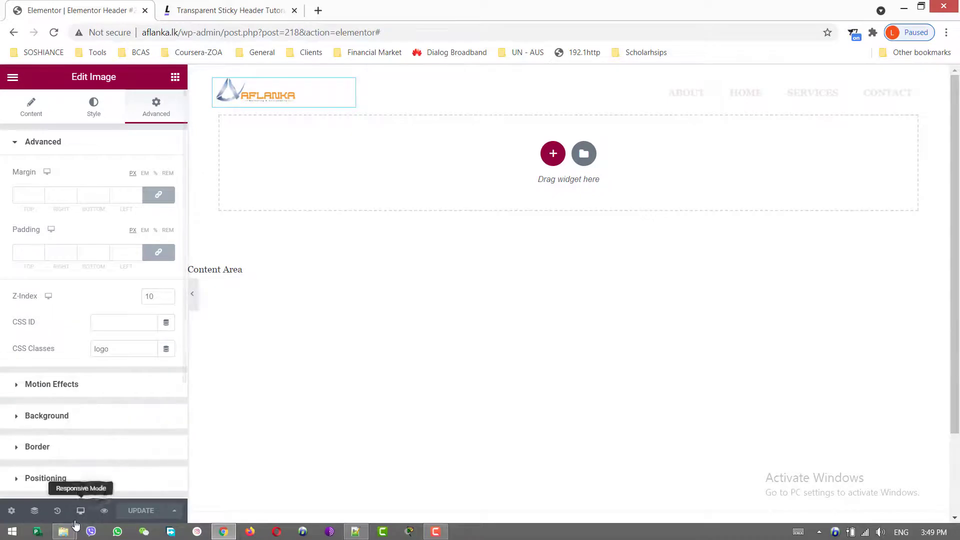
pyautogui.click(89, 515)
pyautogui.click(96, 480)
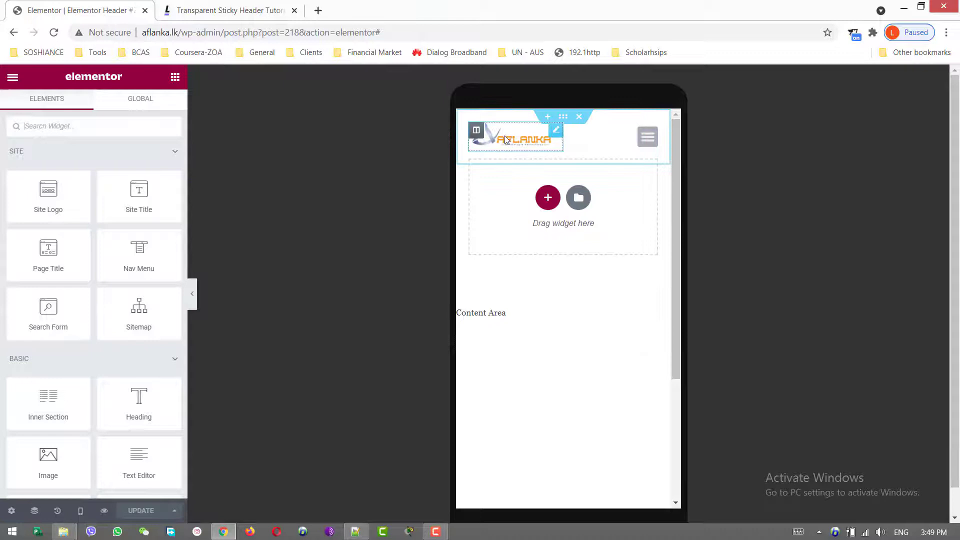
pyautogui.click(476, 130)
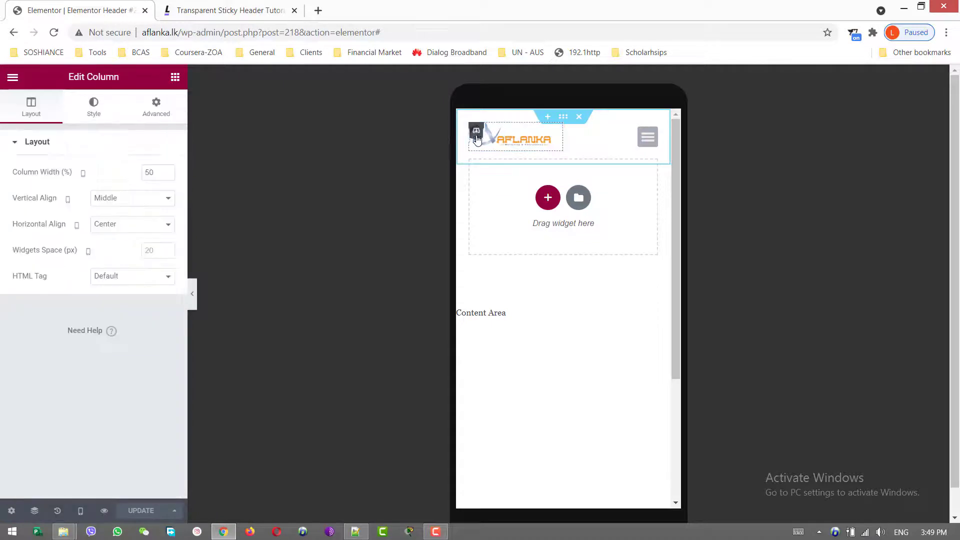
pyautogui.doubleClick(156, 174)
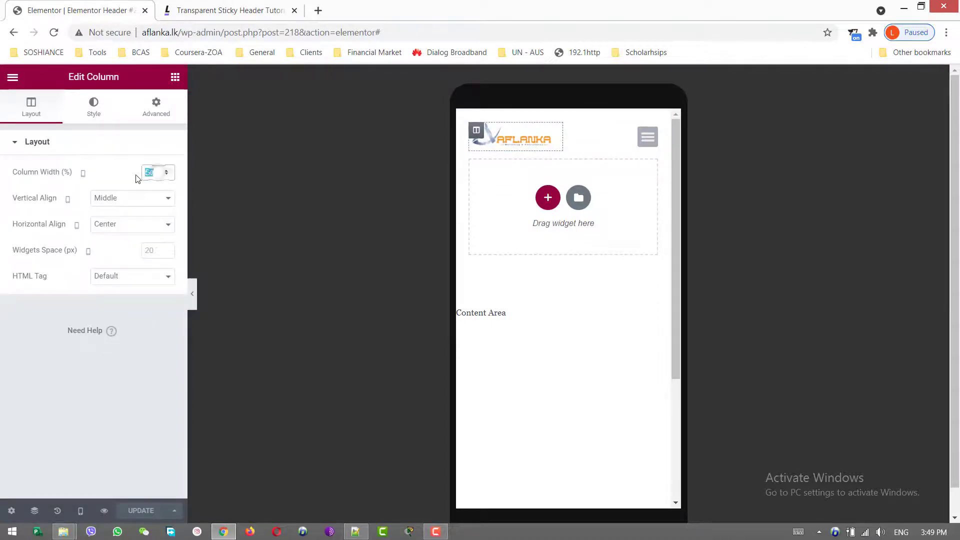
pyautogui.click(618, 141)
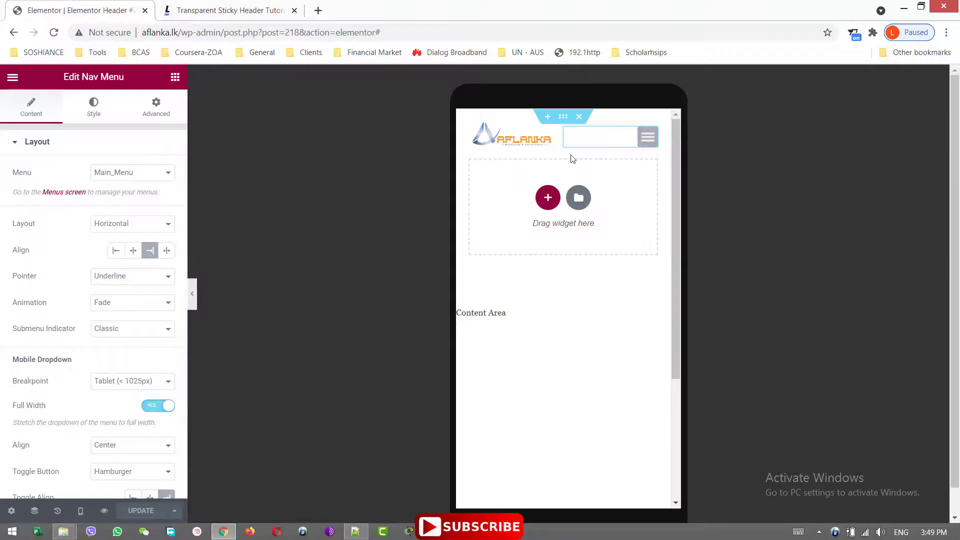
pyautogui.click(158, 114)
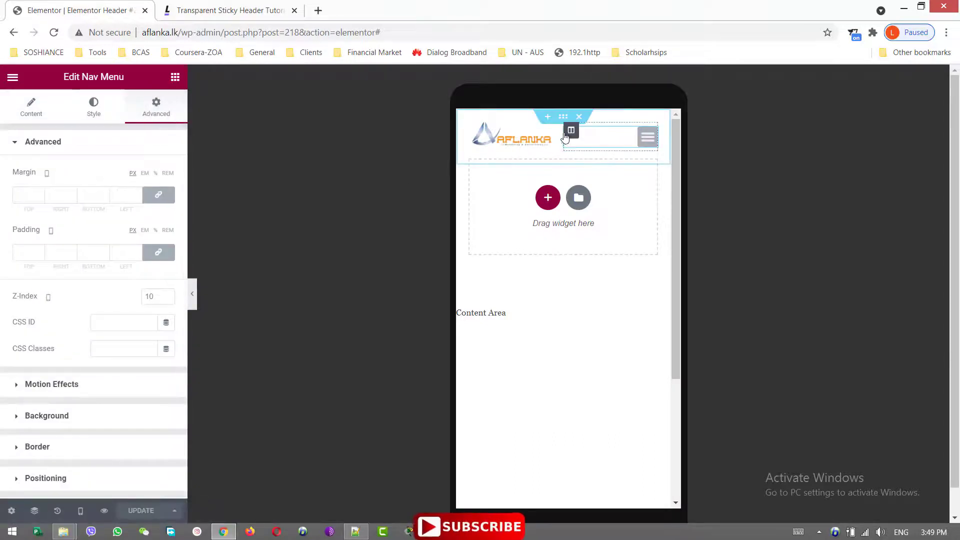
pyautogui.click(572, 131)
pyautogui.doubleClick(150, 172)
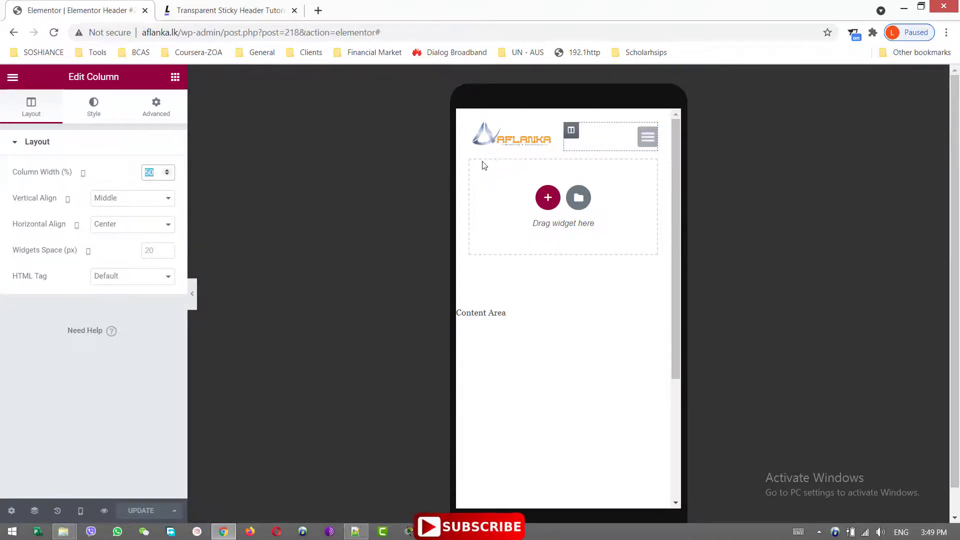
# - Colour the nav menu's hamburger toggle #FFFFFF and open the mobile dropdown in the preview
pyautogui.click(656, 138)
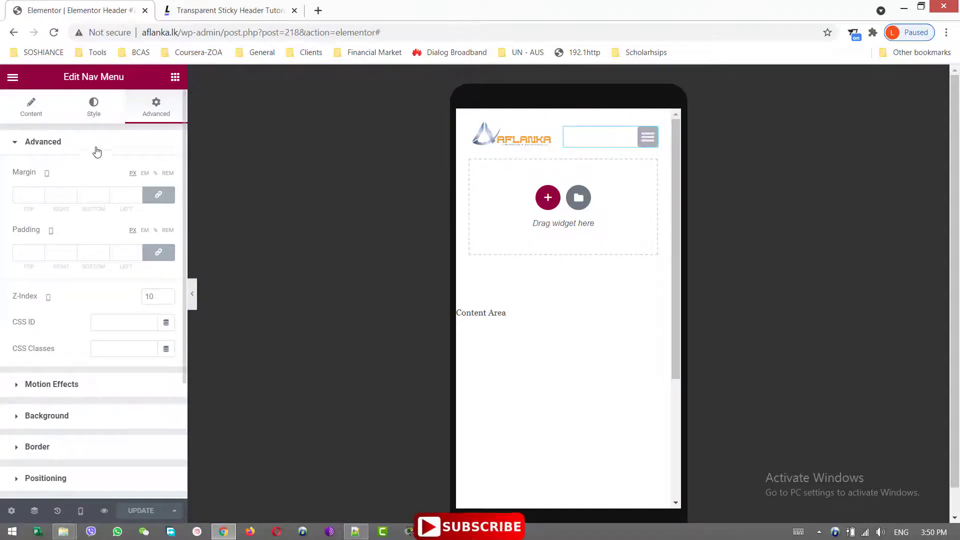
pyautogui.click(90, 115)
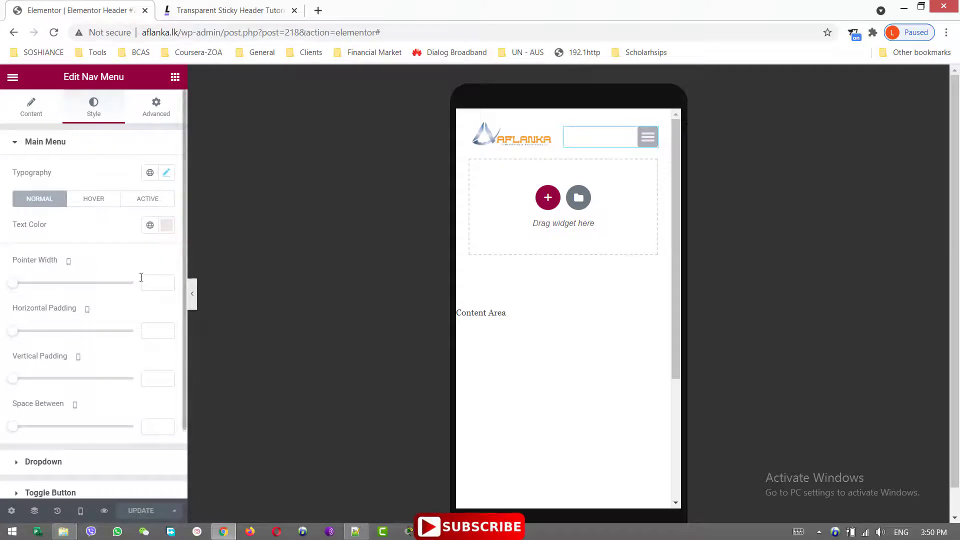
pyautogui.scroll(-2, 125, 354)
pyautogui.click(64, 423)
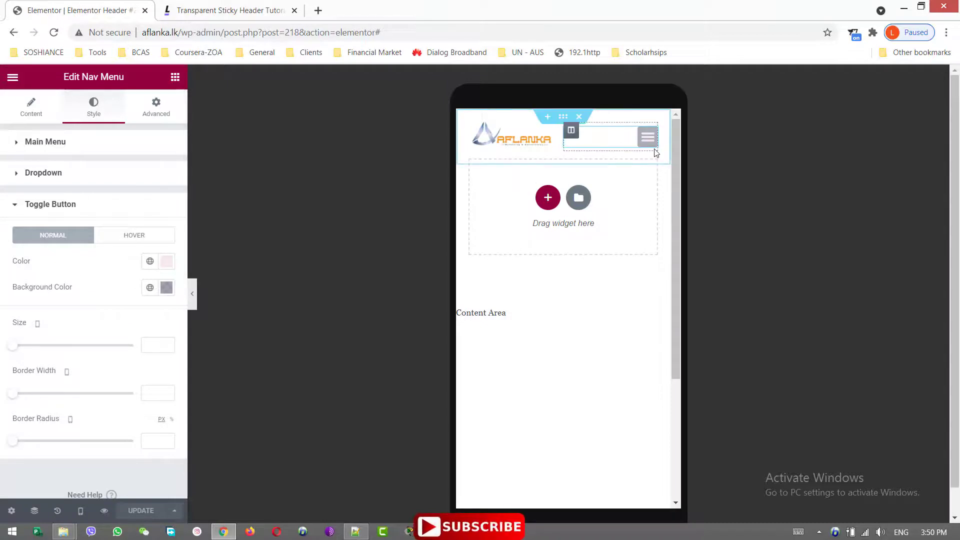
pyautogui.click(166, 261)
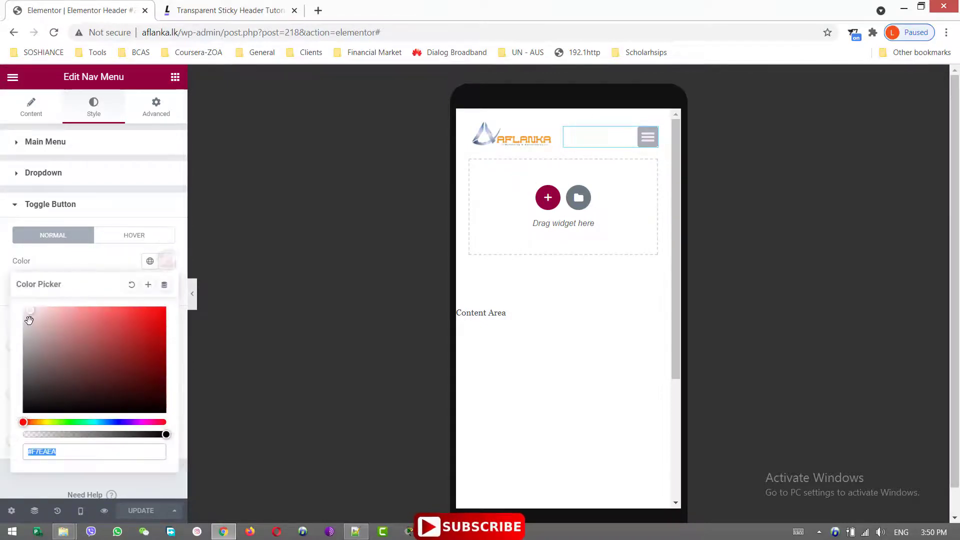
pyautogui.click(23, 308)
pyautogui.click(23, 318)
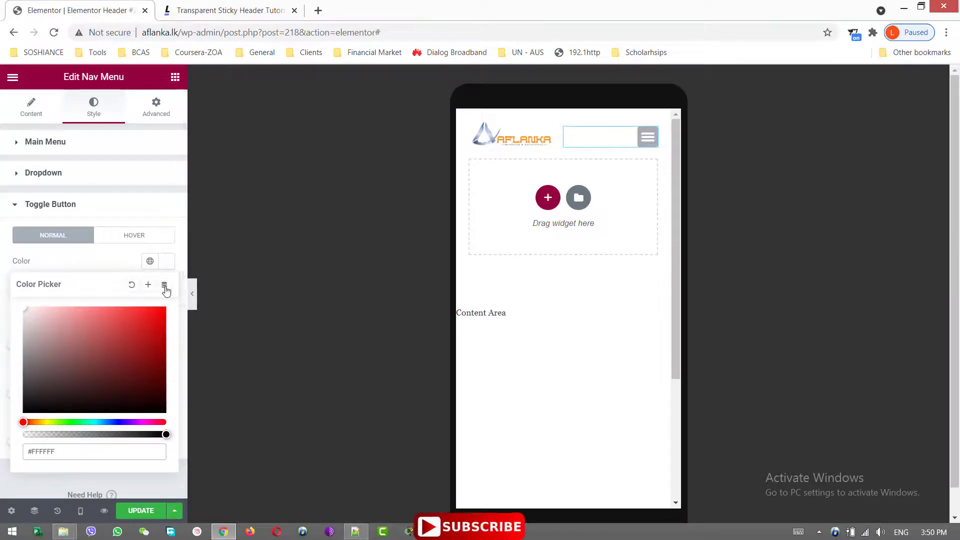
pyautogui.click(90, 204)
pyautogui.click(37, 107)
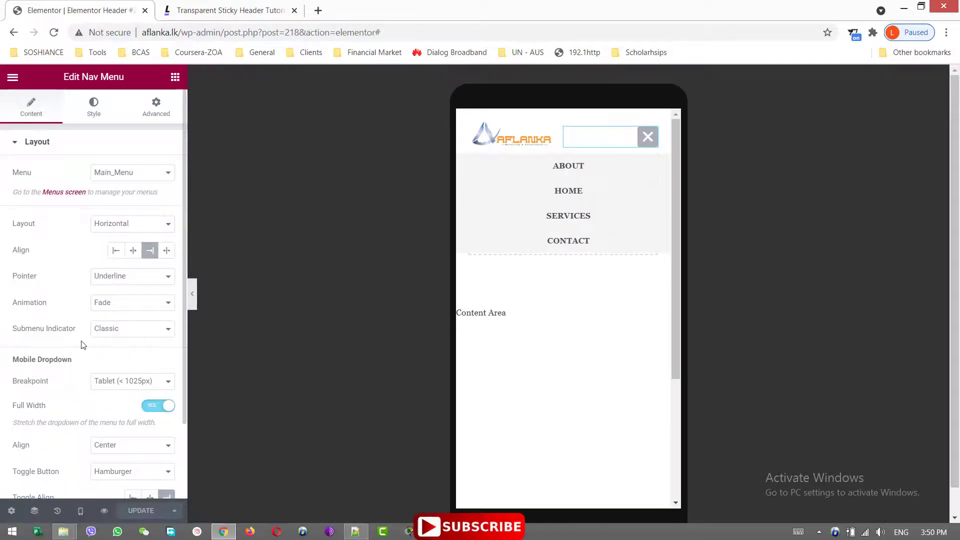
# - Test the dropdown's Full Width and Aside/Center options, keeping it full width, centred, with a hamburger toggle
pyautogui.scroll(-3, 83, 345)
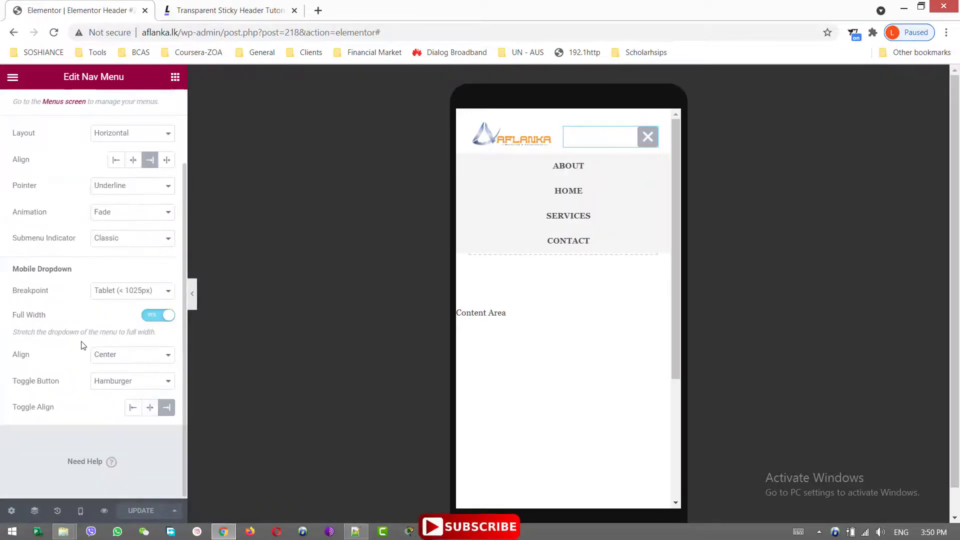
pyautogui.click(151, 318)
pyautogui.click(157, 318)
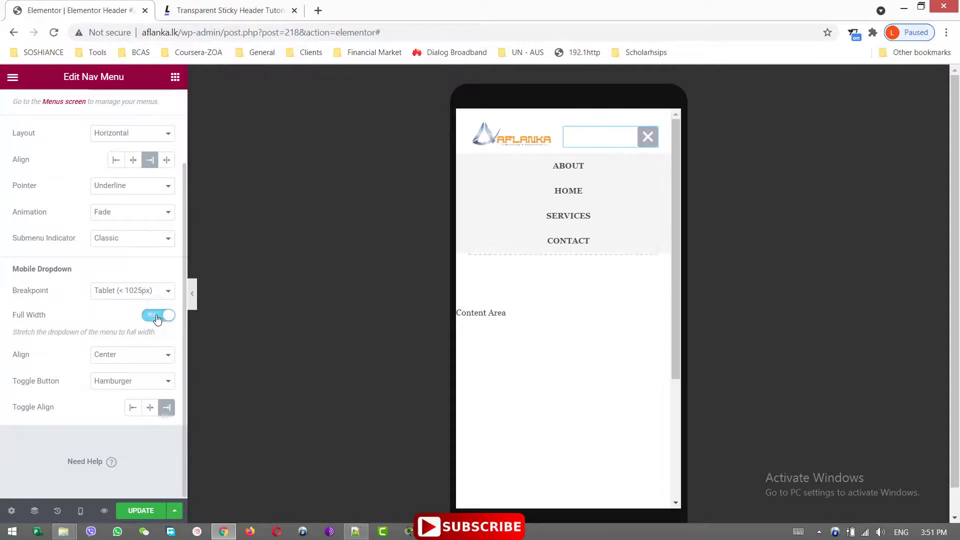
pyautogui.click(137, 364)
pyautogui.click(119, 390)
pyautogui.click(149, 361)
pyautogui.click(124, 374)
pyautogui.click(133, 358)
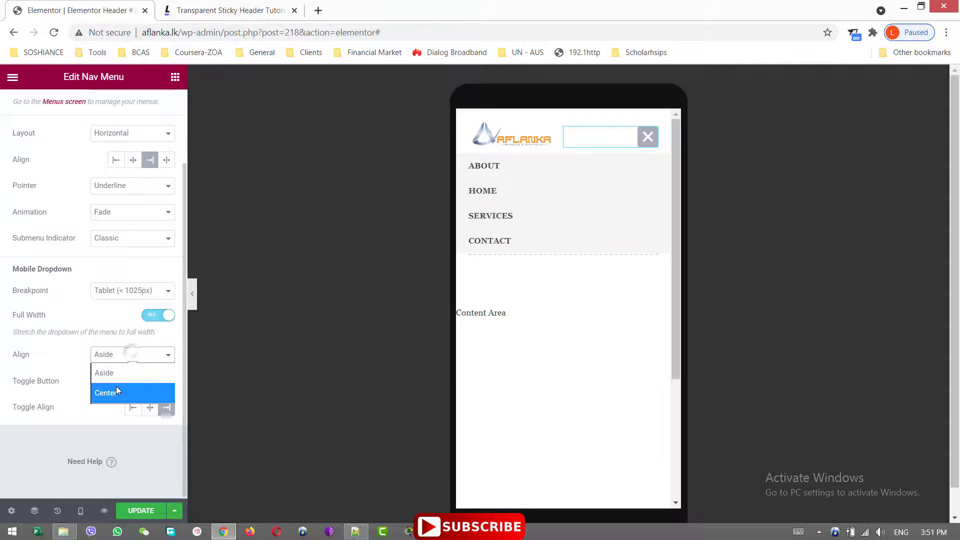
pyautogui.click(118, 392)
pyautogui.click(137, 383)
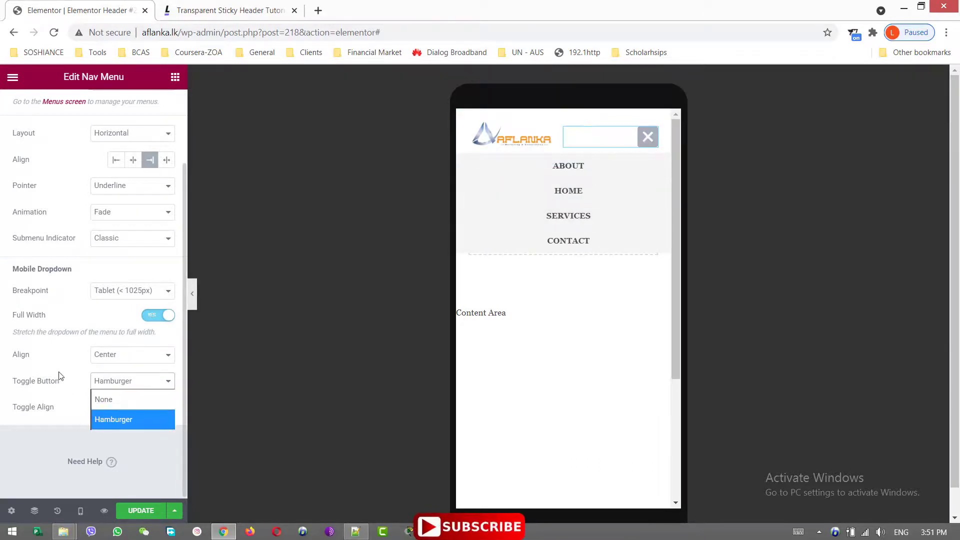
pyautogui.click(49, 448)
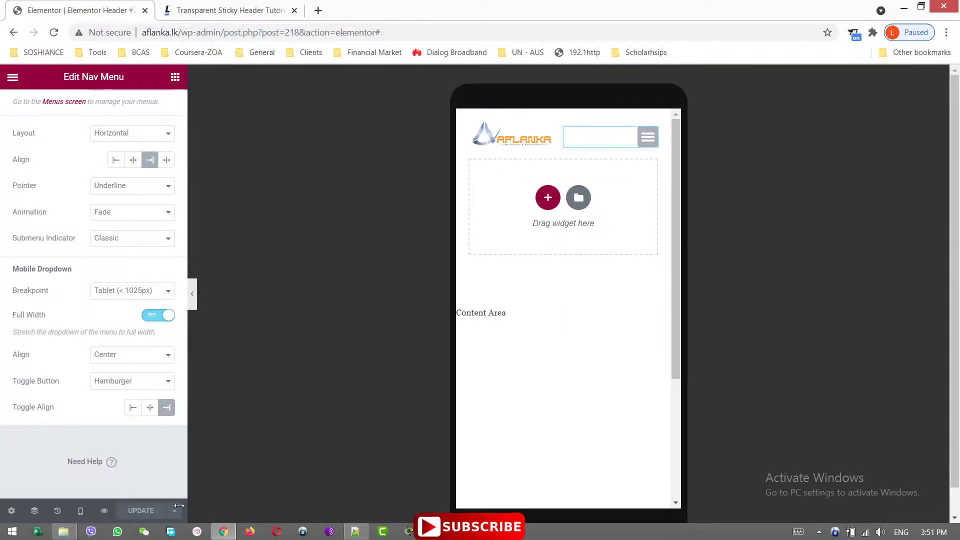
pyautogui.click(81, 510)
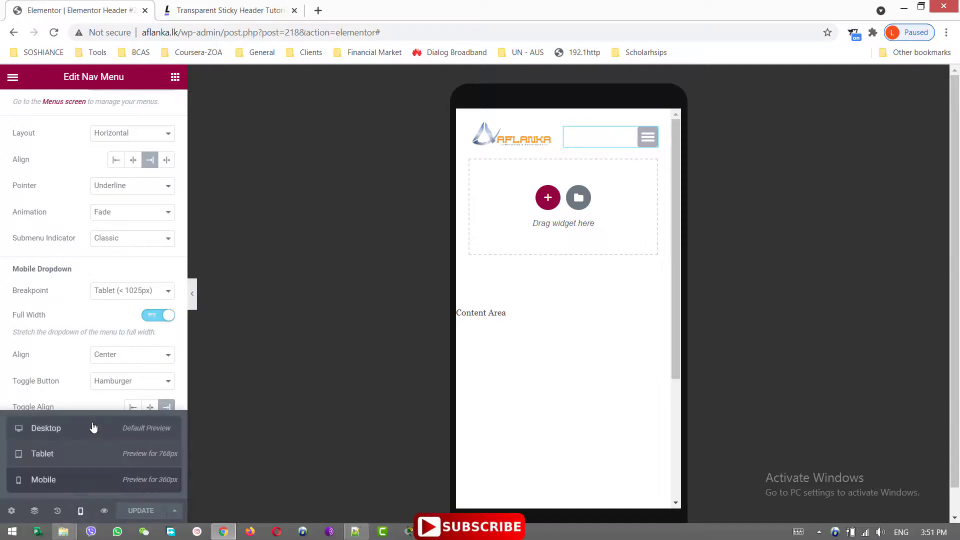
# - Return the Elementor preview to Desktop width
pyautogui.click(92, 426)
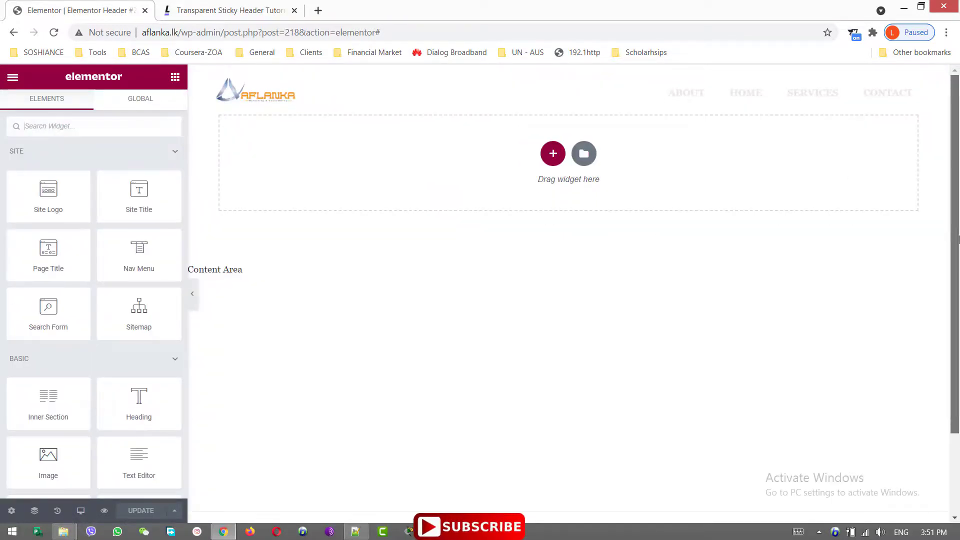
pyautogui.scroll(-2, 955, 362)
pyautogui.scroll(2, 955, 361)
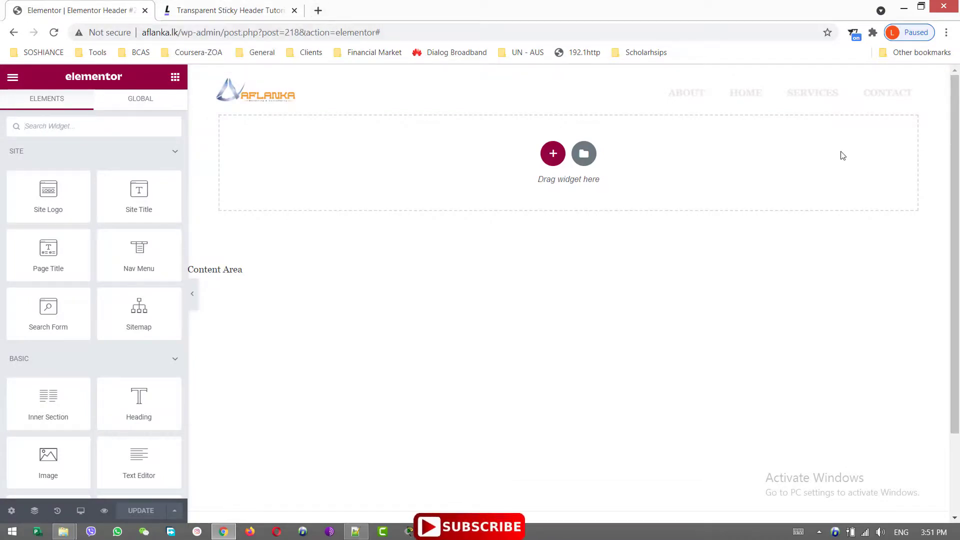
# - Load live aflanka.lk in a new tab, close the tutorial tab, and narrow the window
pyautogui.hotkey('ctrl', 't')
pyautogui.write('aflanka.lk')
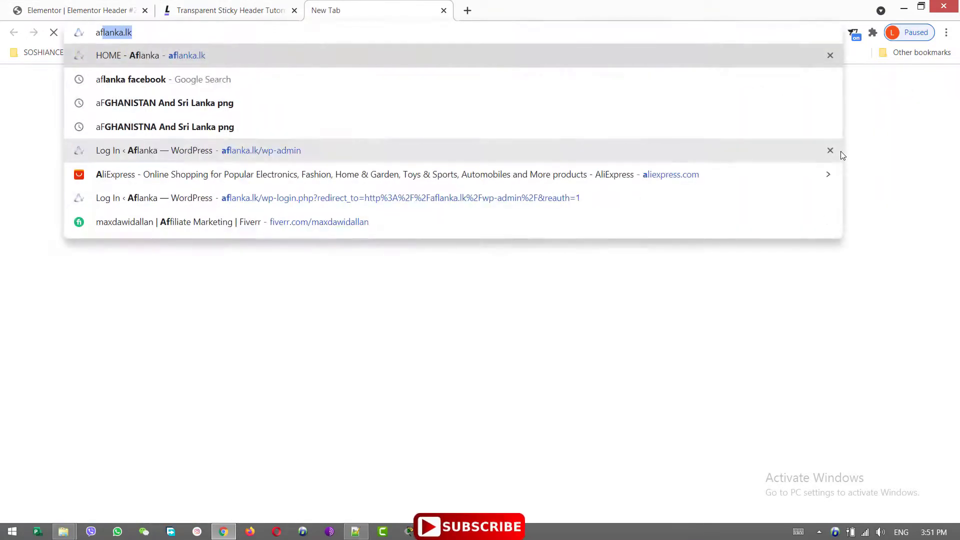
pyautogui.press('Return')
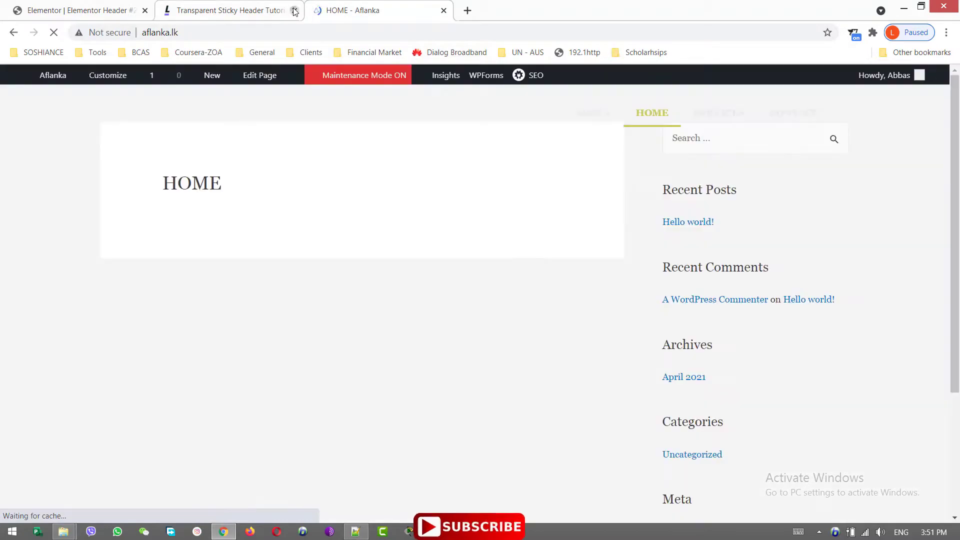
pyautogui.click(295, 10)
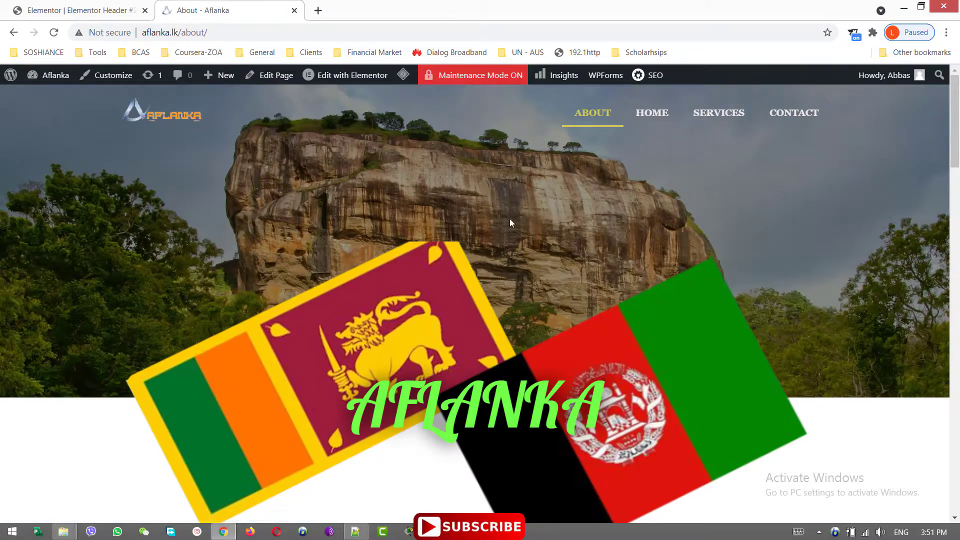
pyautogui.moveTo(957, 136); pyautogui.dragTo(957, 81)
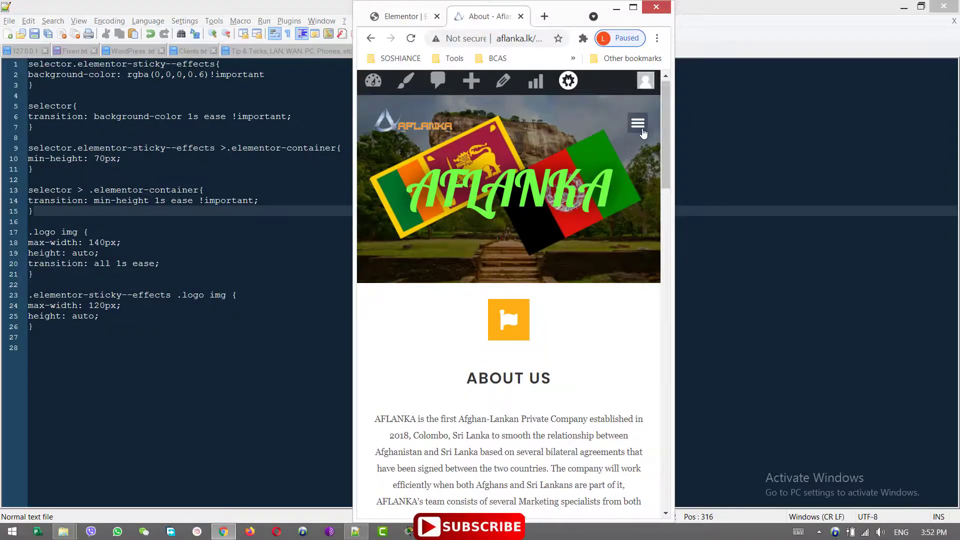
# - Open and close the mobile hamburger menu, then maximize the Chrome window
pyautogui.click(642, 130)
pyautogui.click(642, 130)
pyautogui.click(635, 7)
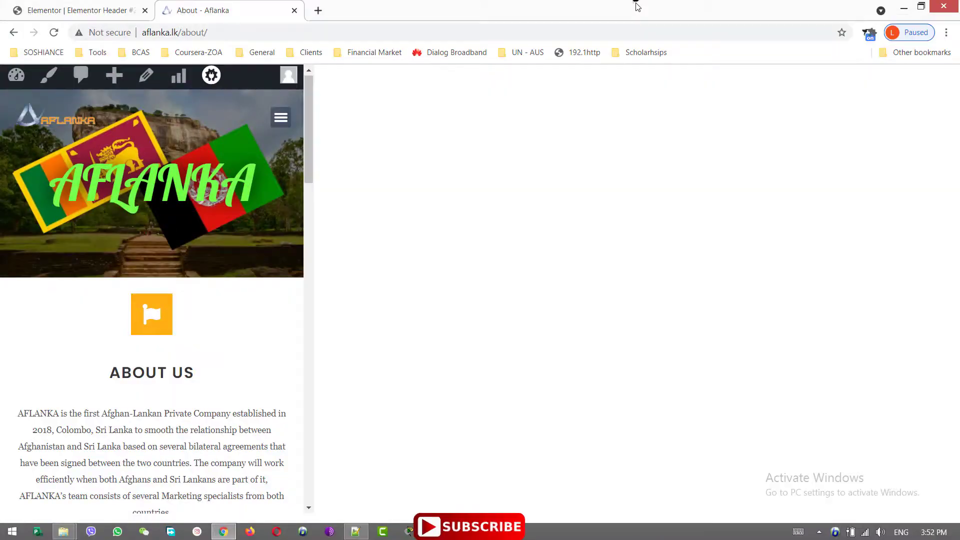